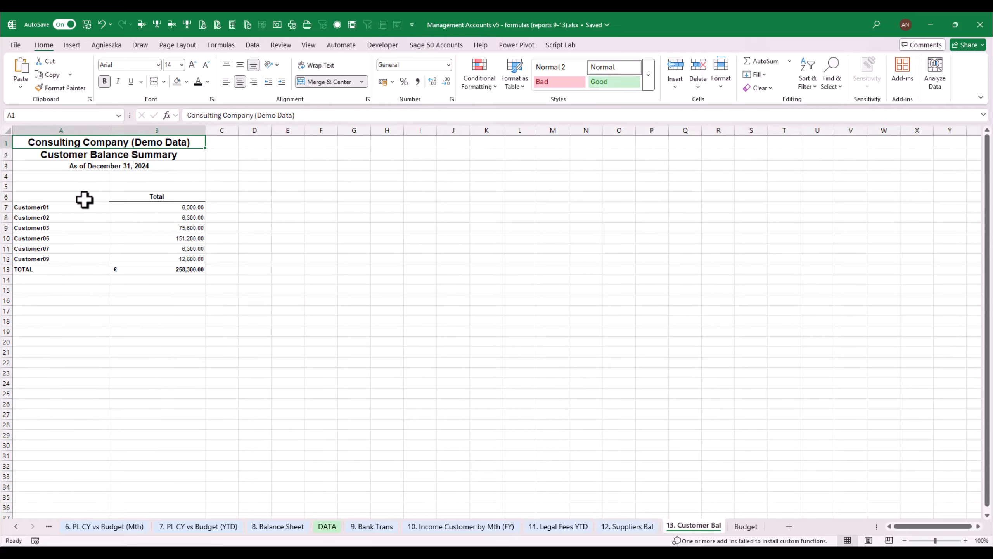
- Enter the copied FILTER and UNIQUE supplier list formula in cell A7 of the customer balance sheet
left_click(64, 206)
type("=")
key("ctrl+v")
key("Return")
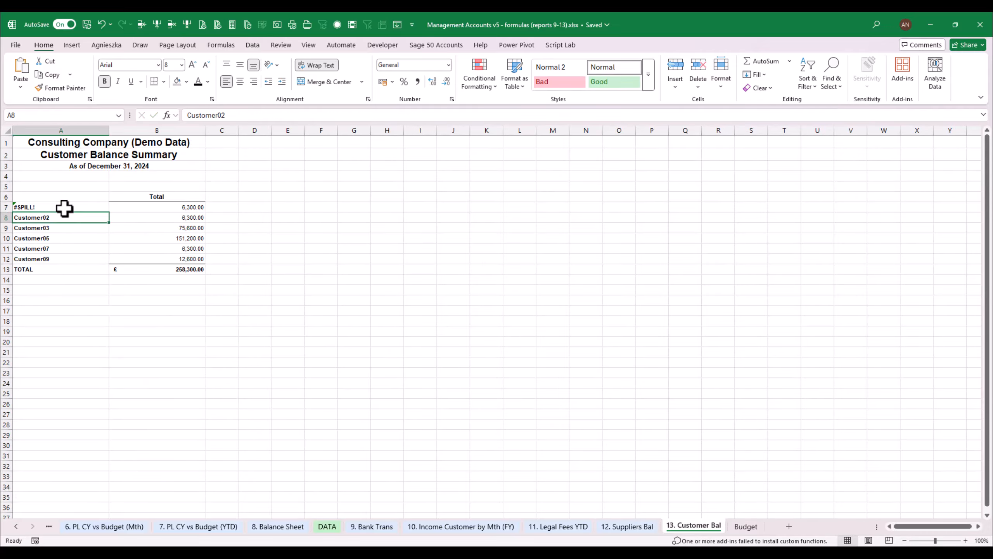
- Clear the hard-coded customer names in A8:A12 below the list formula
key("Down")
key("Up")
key("shift+Down")
key("shift+Down")
key("shift+Down")
key("shift+Down")
key("Delete")
key("Up")
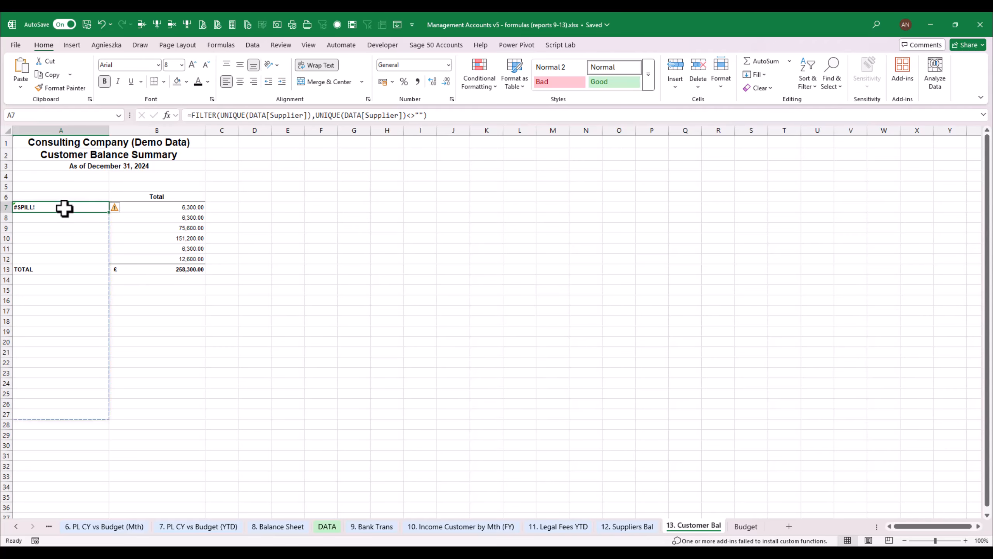
key("Up")
key("Down")
- Change both DATA[Supplier] references in the A7 formula to DATA[Customer]
key("F2")
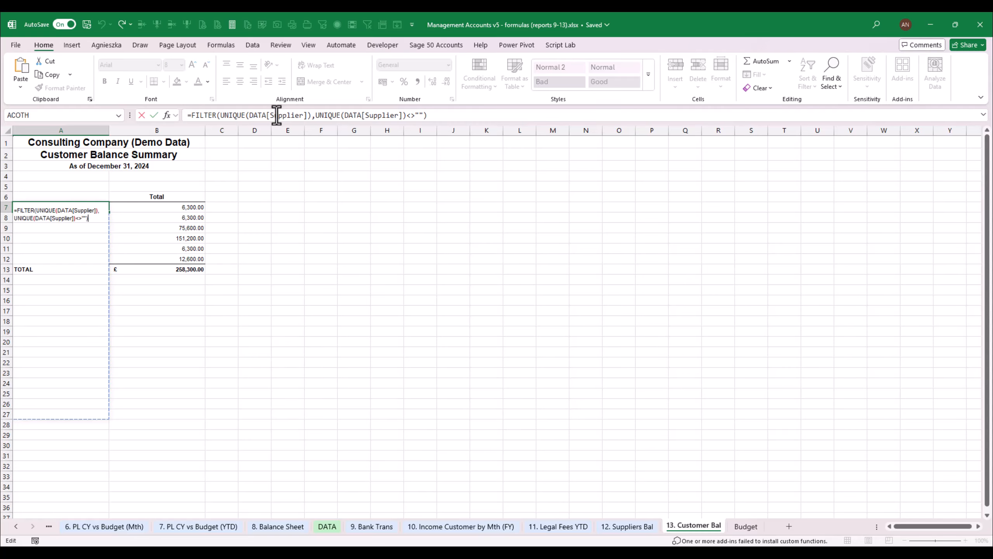
left_click_drag(272, 116, 305, 117)
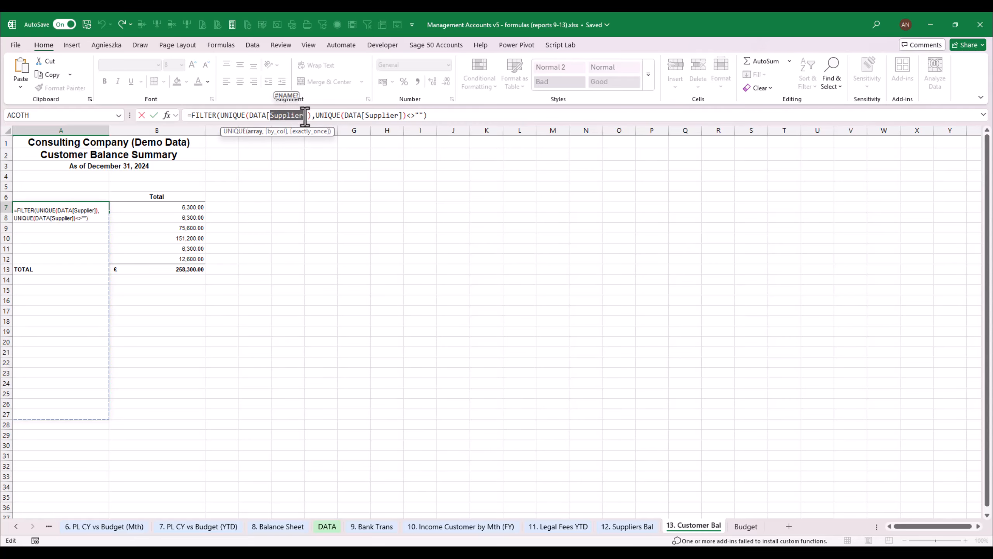
type("Customer")
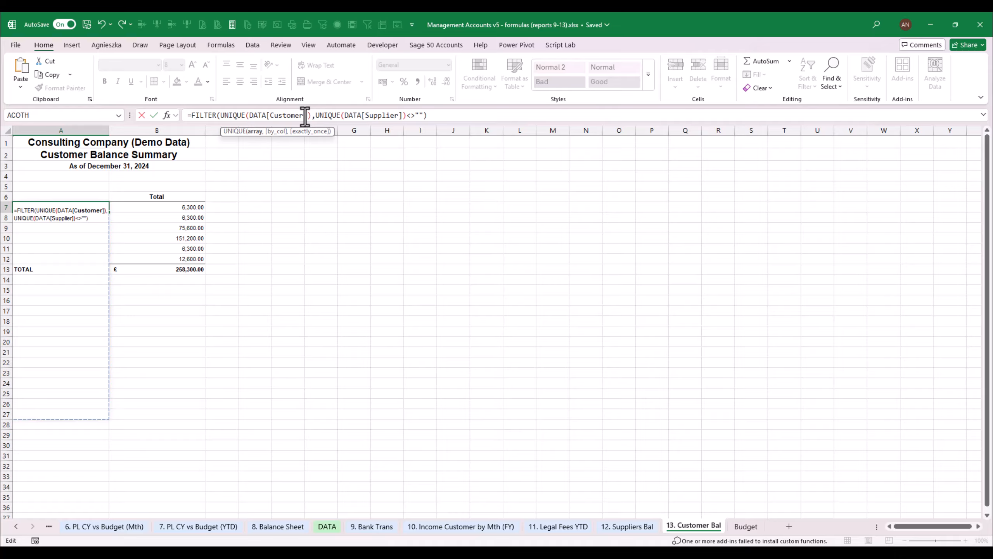
key("Right")
key("Right")
key("Right")
key("Right")
key("Right")
key("Right")
key("Right")
key("Right")
key("Right")
key("Right")
key("Right")
key("Right")
key("Right")
key("Right")
key("Right")
key("Delete")
key("Delete")
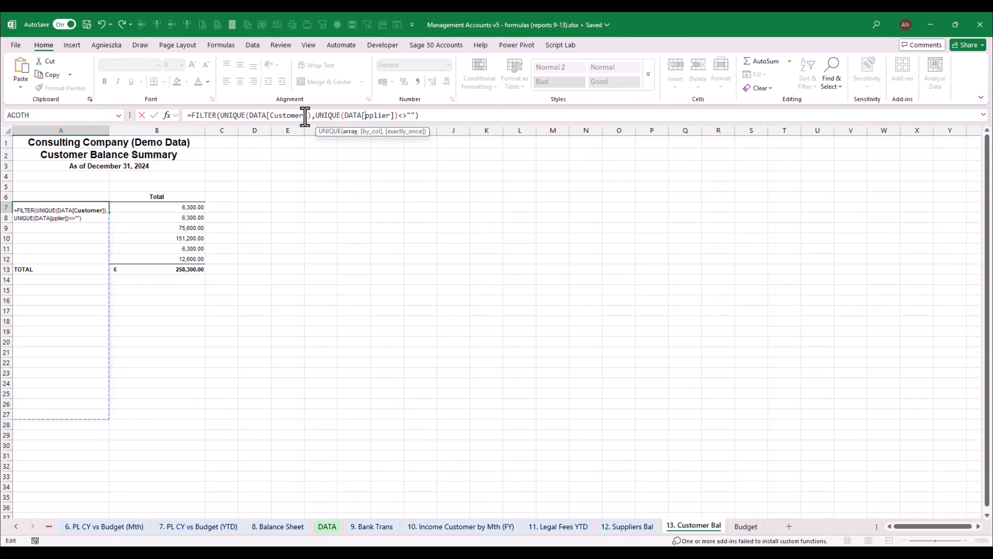
type("Cu")
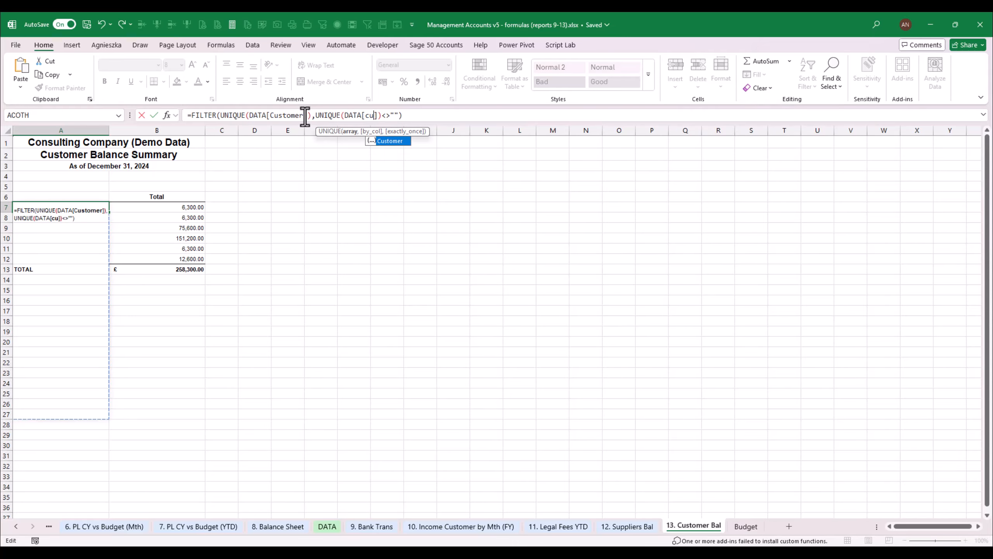
key("Tab")
key("ctrl+Return")
- Insert four rows at row 8 to make room for the spilled customer list
key("Down")
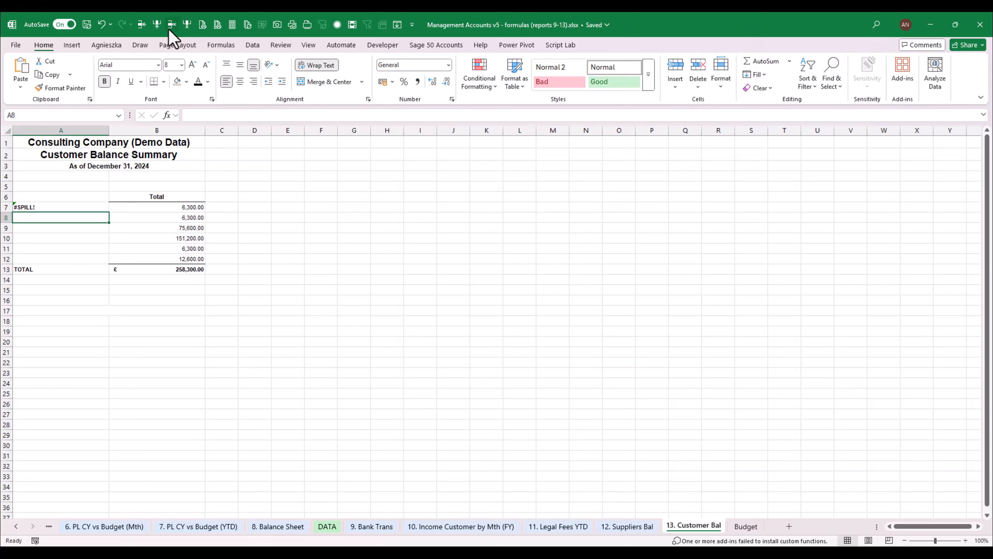
left_click(138, 26)
left_click(139, 26)
left_click(138, 26)
left_click(138, 26)
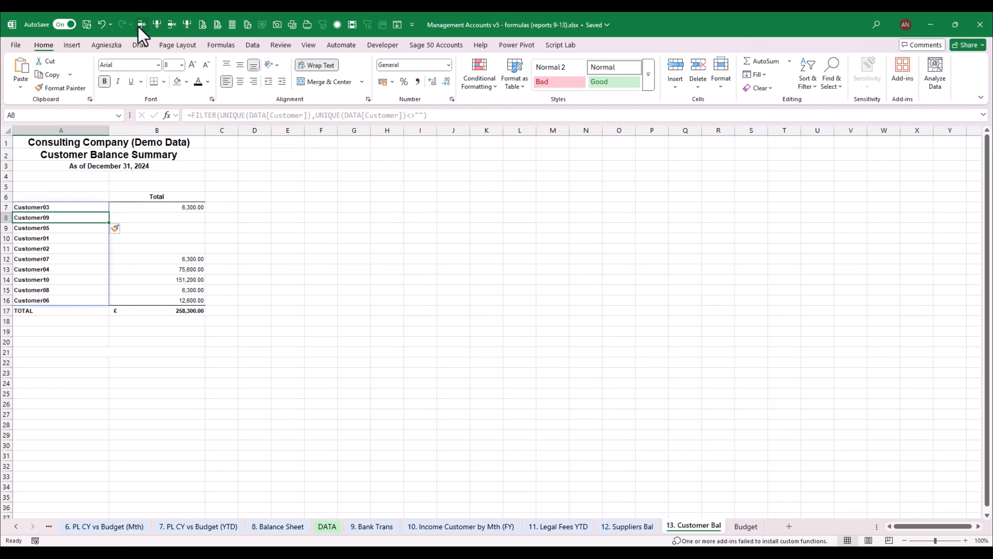
- Wrap the A7 customer list formula in the SORT function
left_click(81, 206)
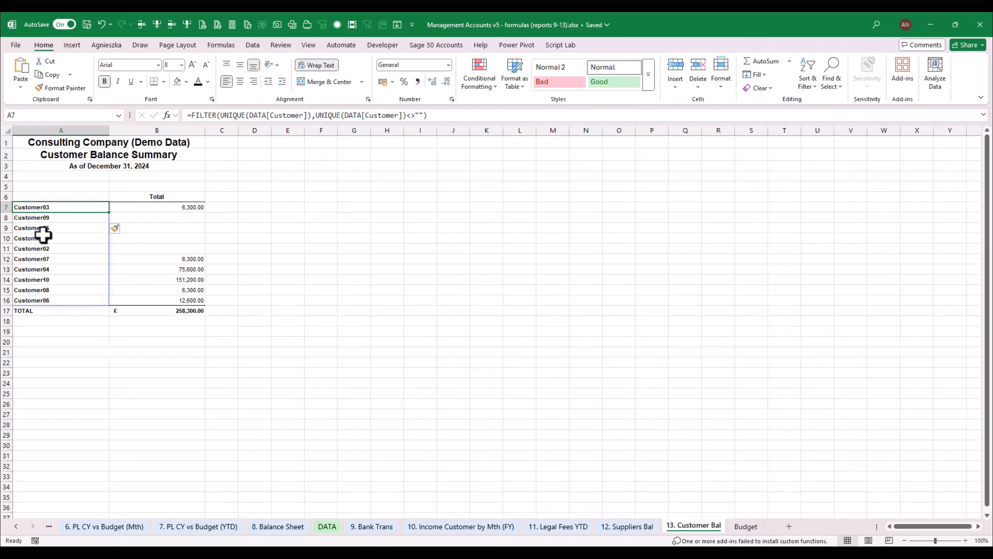
left_click(192, 116)
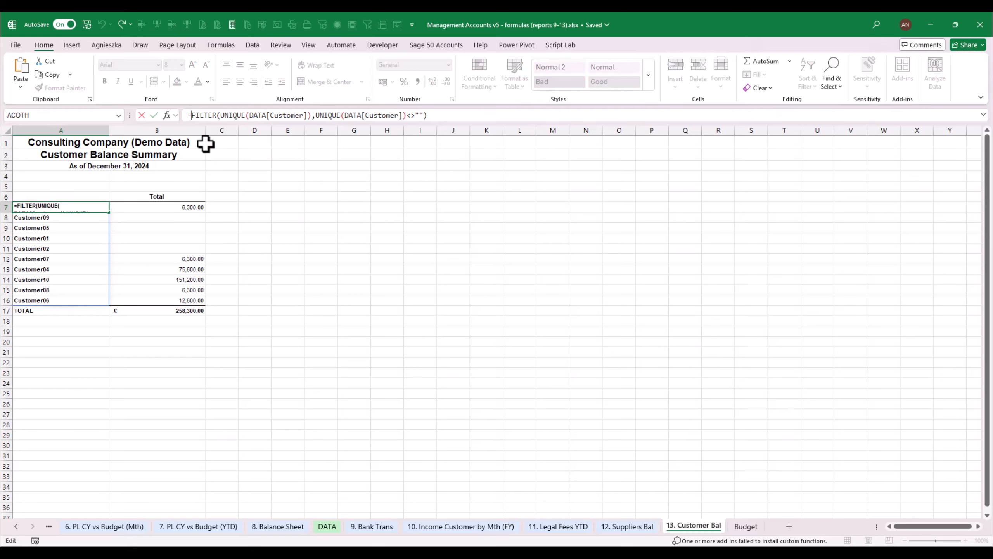
type("sort(")
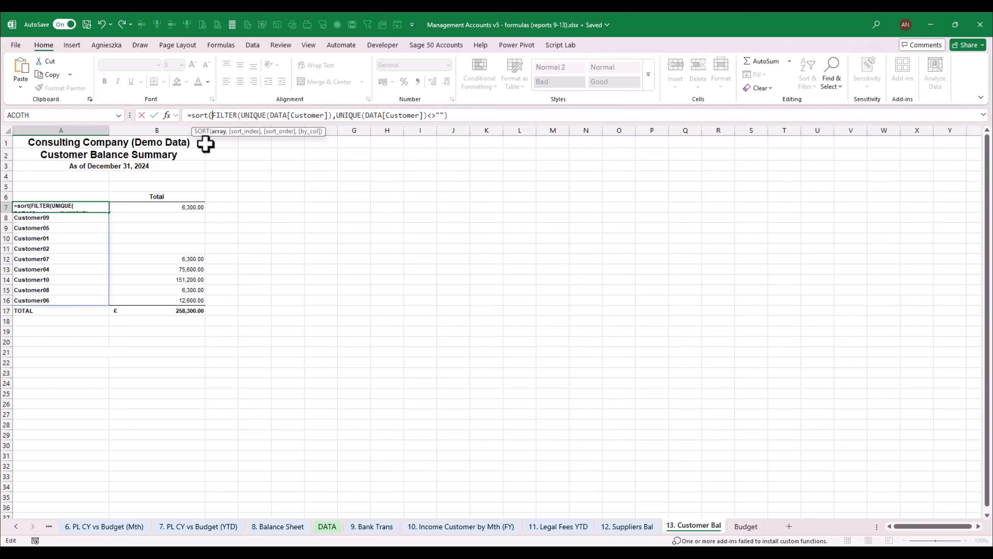
type(")")
key("ctrl+Return")
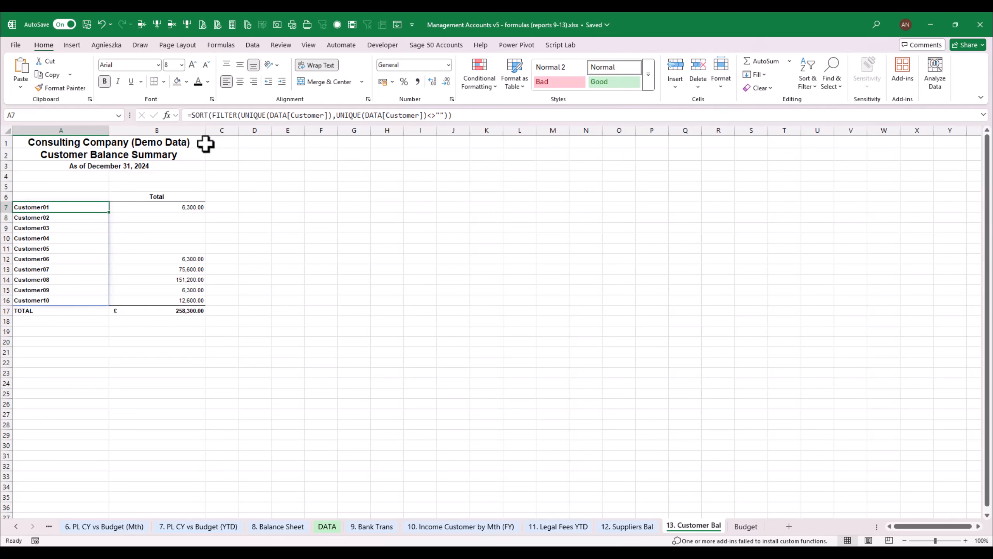
- Insert four spare rows above the TOTAL row at row 17
left_click(76, 311)
left_click(145, 26)
left_click(144, 26)
left_click(144, 26)
left_click(144, 25)
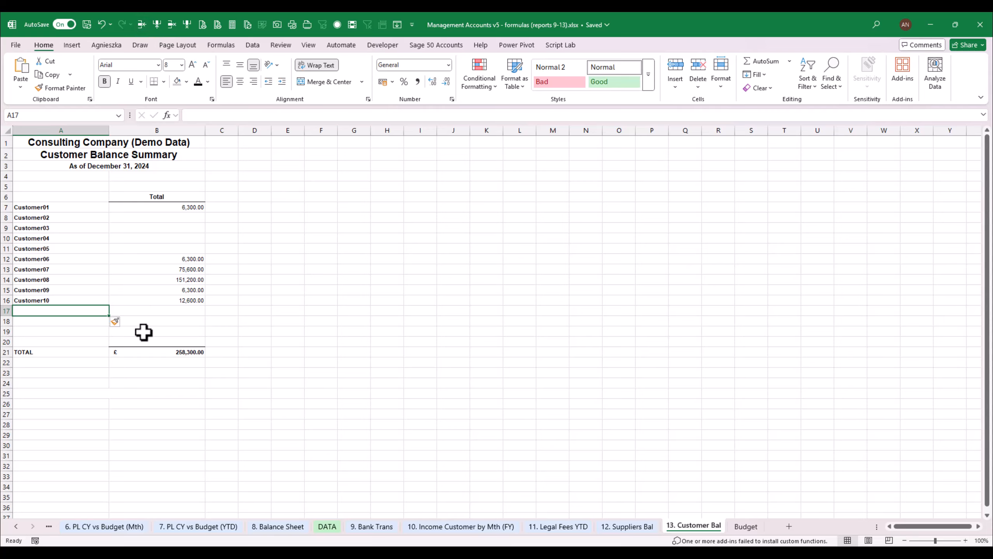
- Replace the total formula in B21 with a SUM of B7:B20 and clear the hard-coded balances in B7:B19
left_click(164, 352)
key("F2")
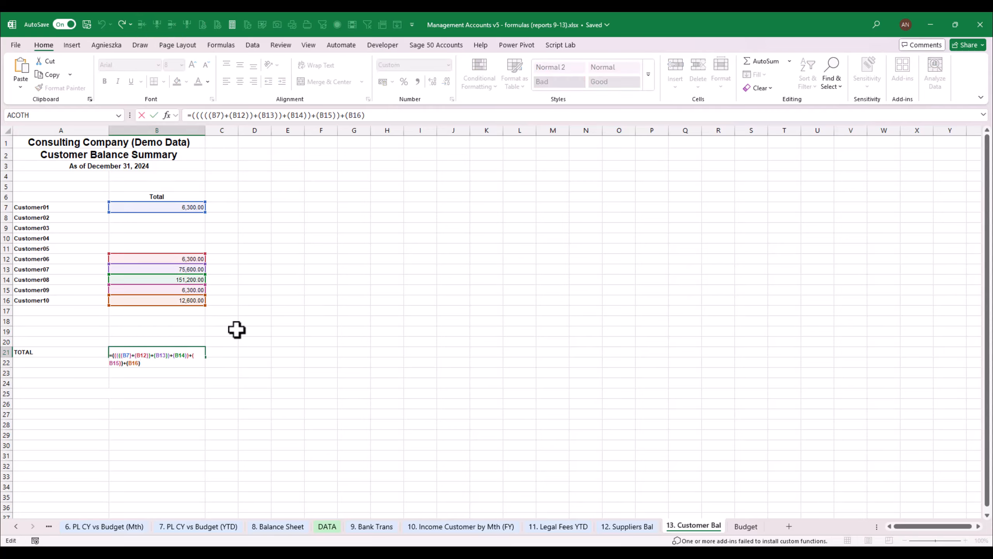
key("Escape")
key("Delete")
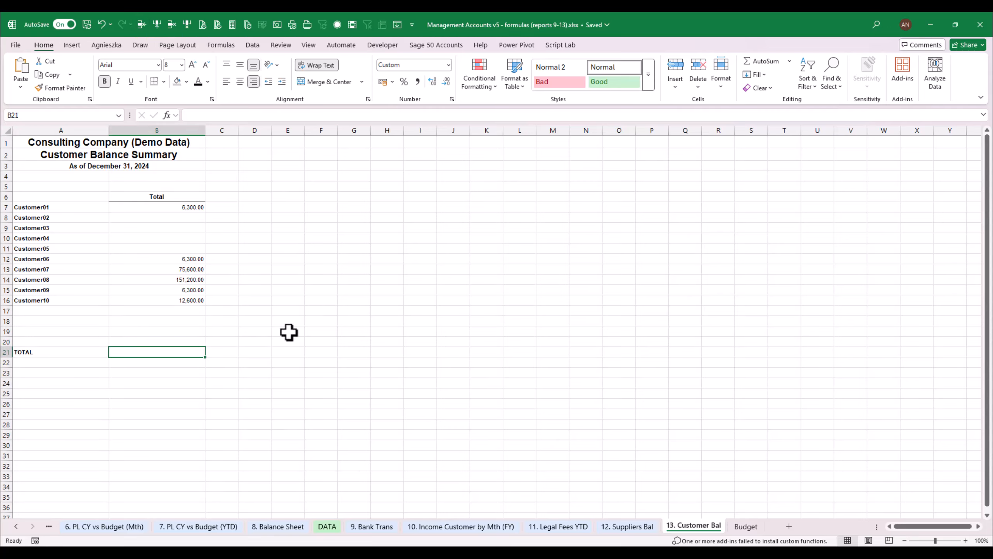
key("F2")
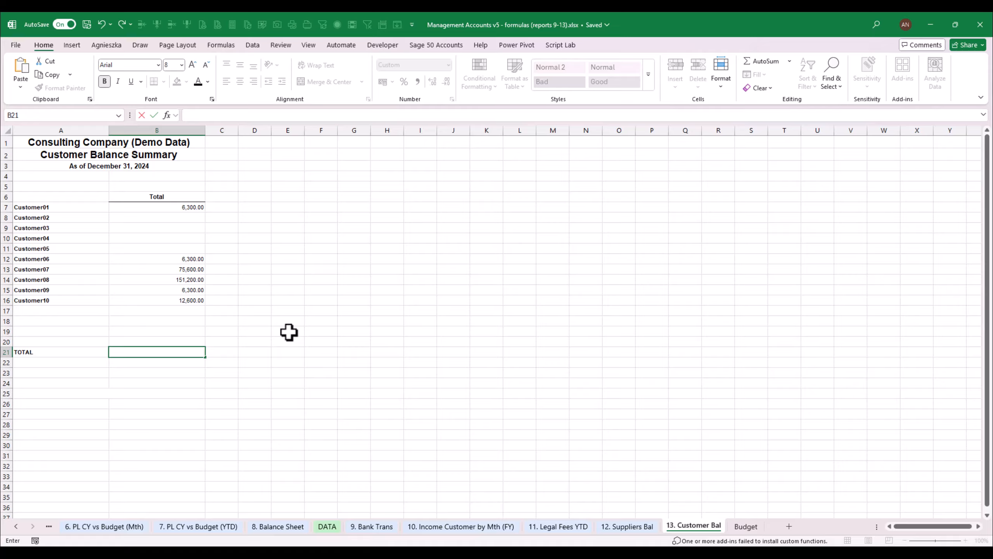
key("Escape")
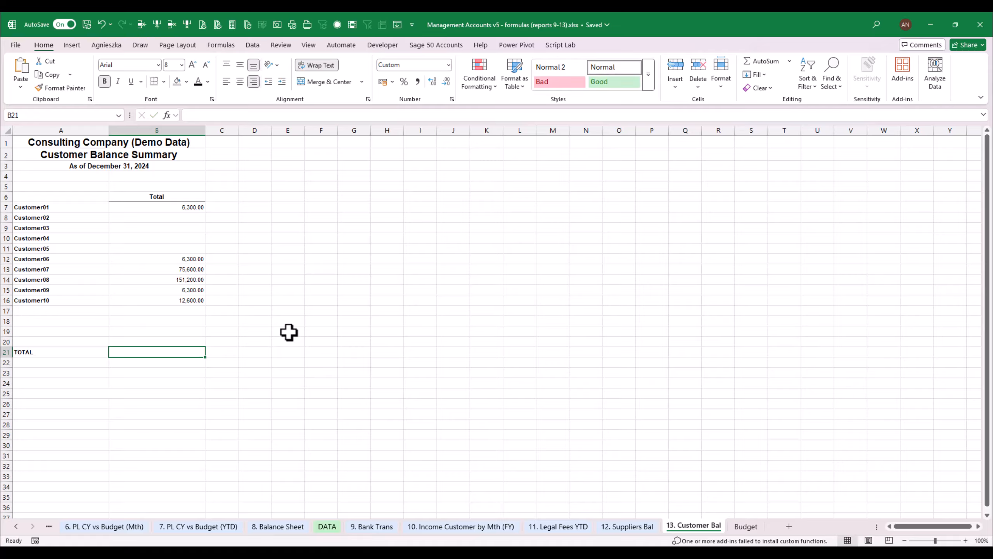
left_click(765, 61)
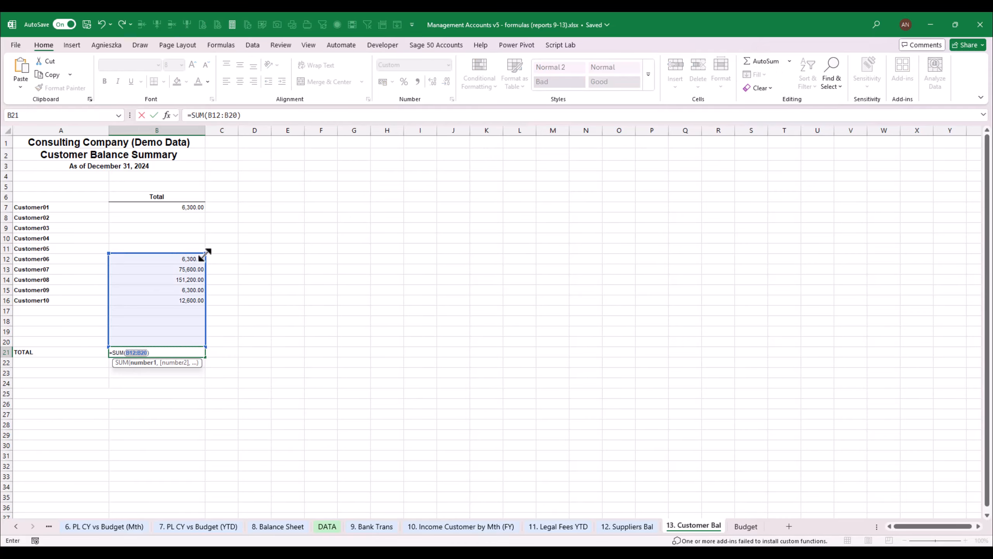
left_click_drag(207, 251, 186, 328)
key("ctrl+Return")
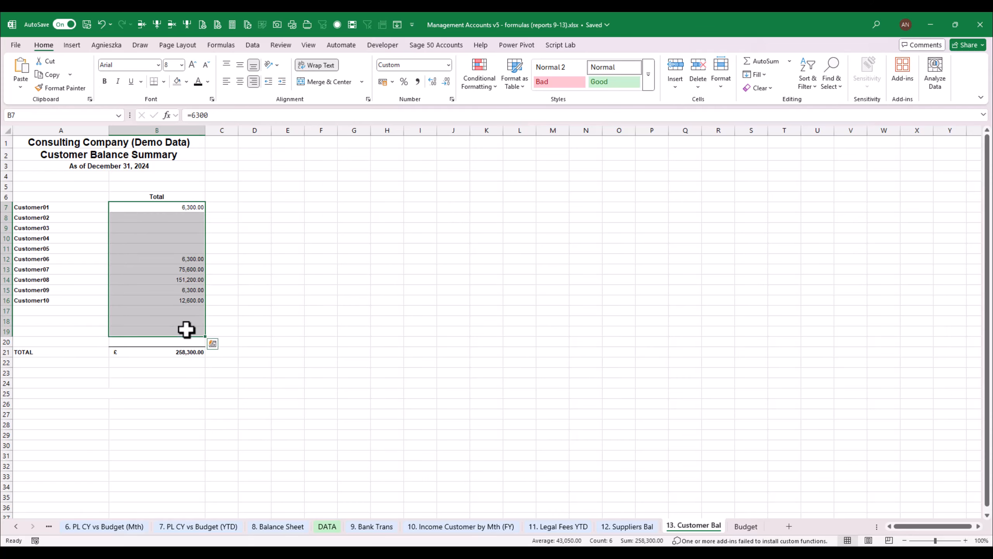
key("Delete")
left_click(139, 206)
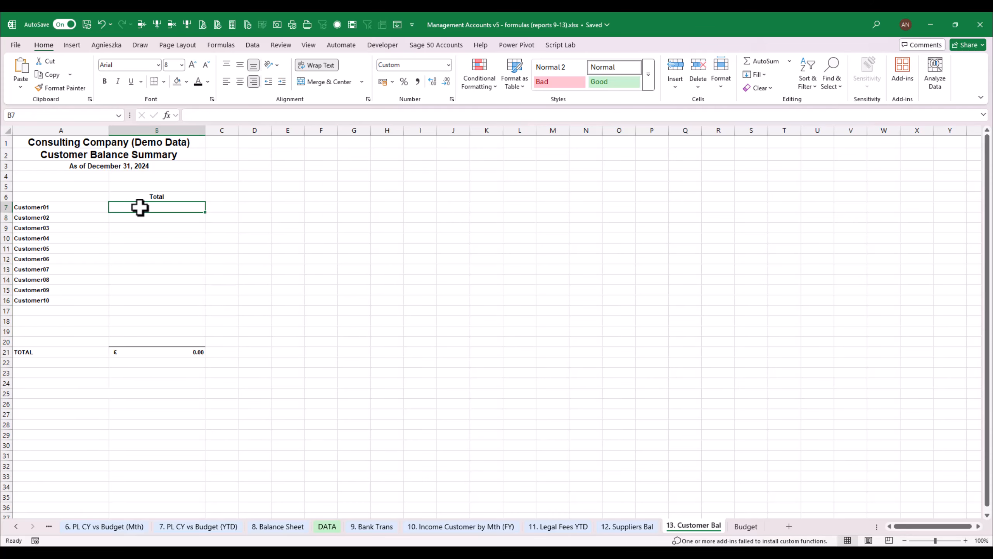
- Copy the SUMIFS formula from C6 of the 12. Suppliers Bal sheet into B7 of the 13. Customer Bal sheet
left_click(644, 527)
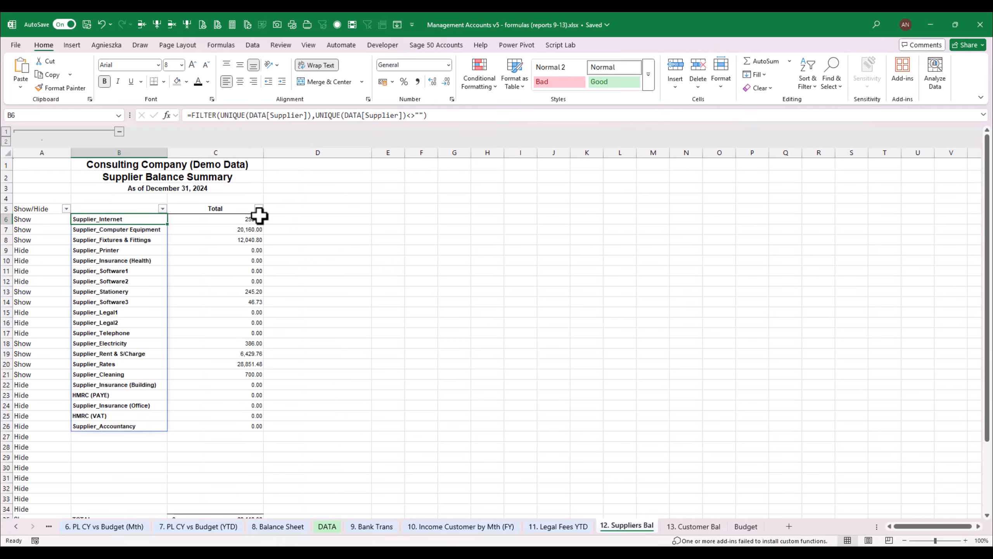
left_click_drag(193, 115, 896, 118)
key("ctrl+c")
key("Escape")
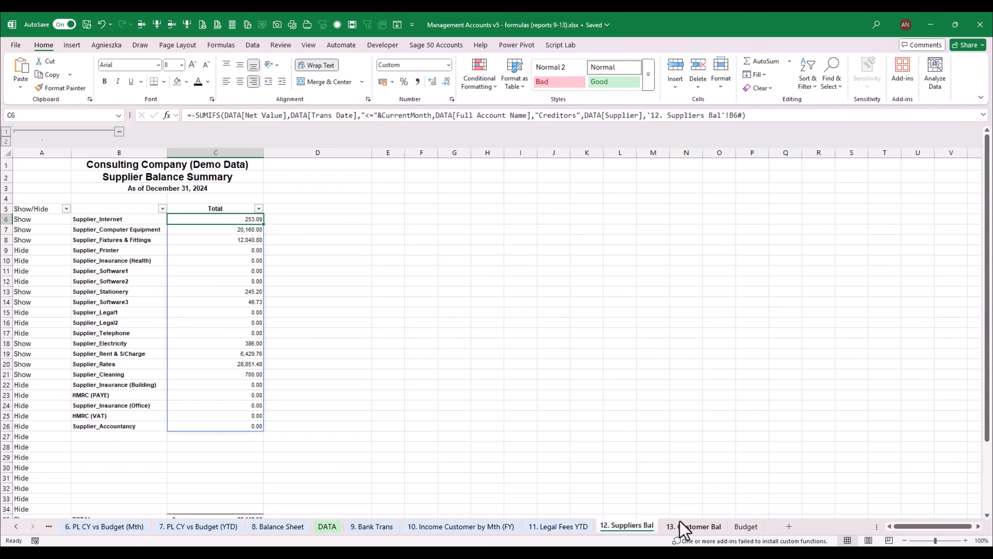
left_click(692, 527)
type("=")
key("ctrl+v")
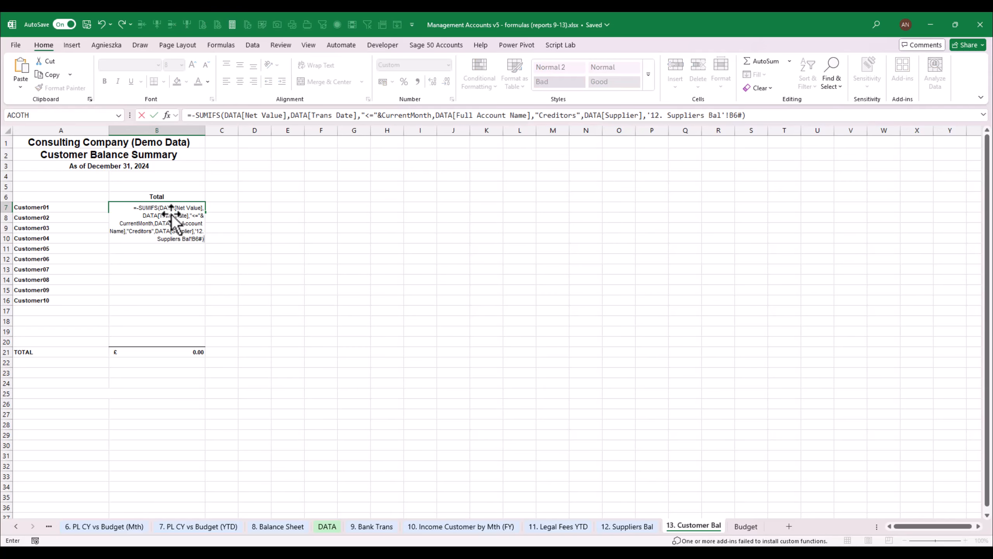
key("ctrl+Return")
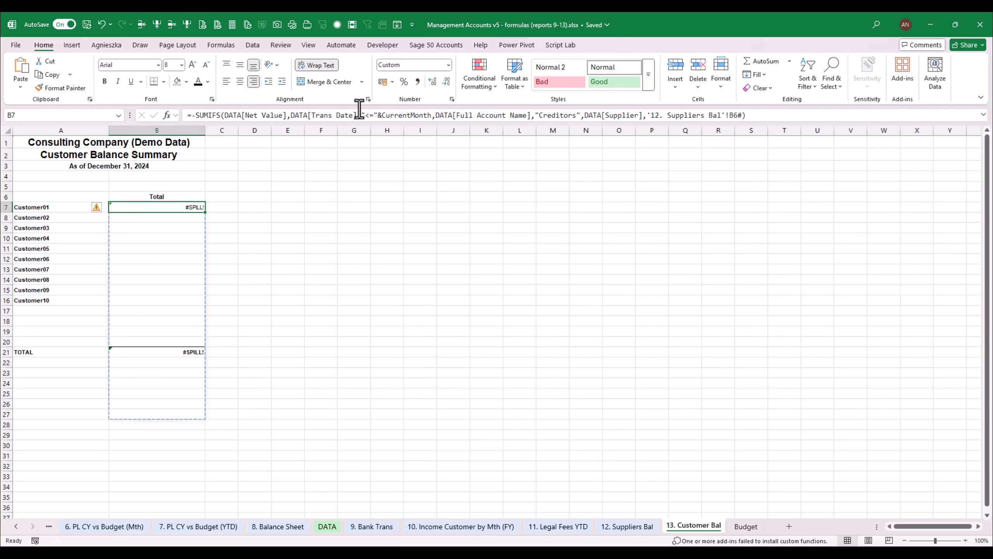
- Change the account name criterion in the B7 SUMIFS formula from "Creditors" to "Debtors"
left_click(542, 115)
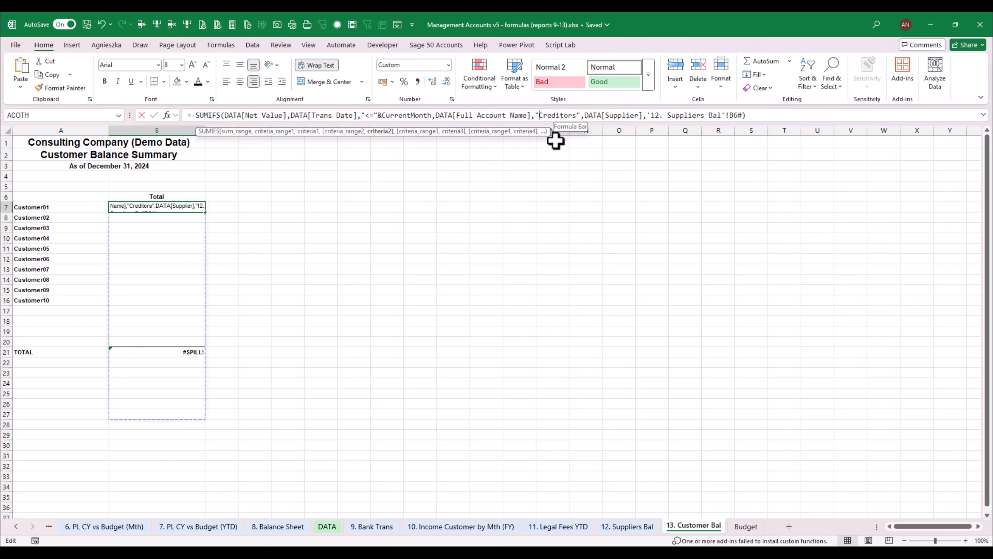
key("Delete")
key("Delete")
key("Delete")
key("Delete")
key("Delete")
key("Delete")
key("Delete")
key("Delete")
key("Delete")
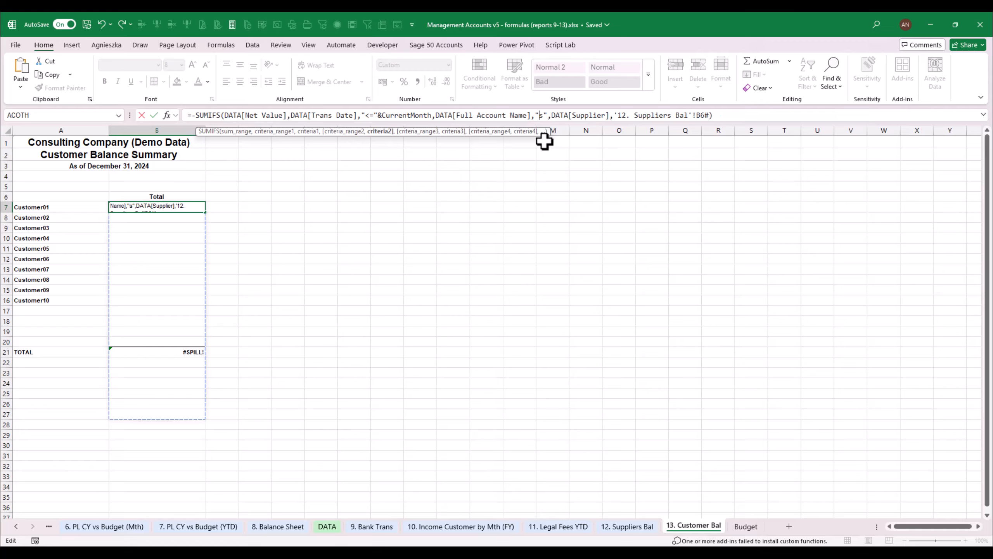
type("Debotr")
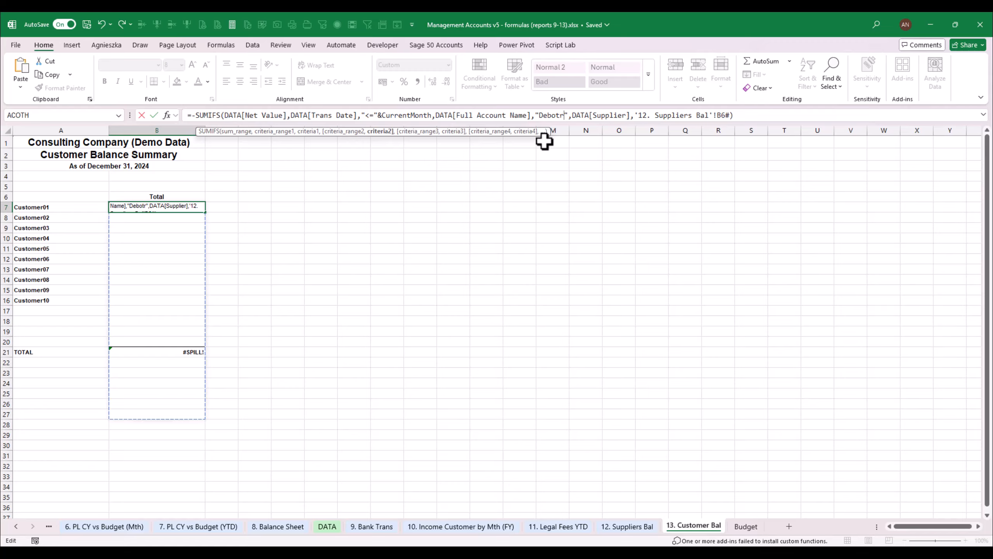
type("tors")
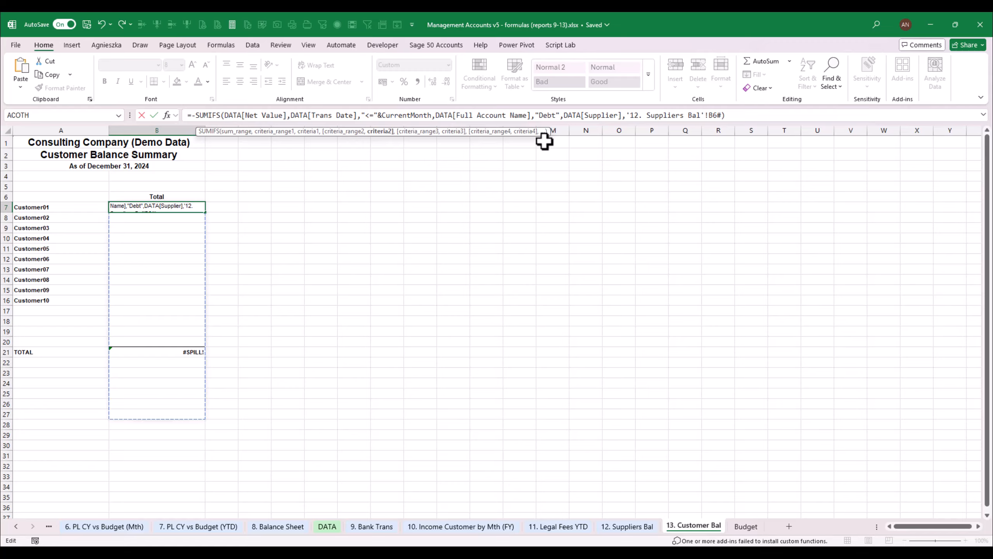
- Change the third criteria range in the B7 SUMIFS formula to DATA[Customer]
key("Right")
key("Right")
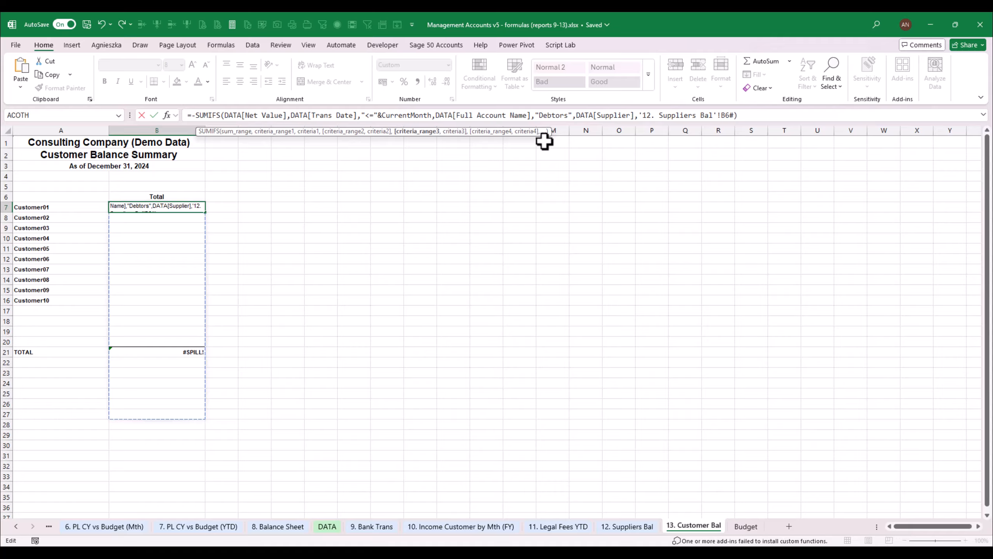
key("Delete")
key("Delete")
key("Delete")
key("Delete")
key("Delete")
key("Delete")
key("Delete")
key("Delete")
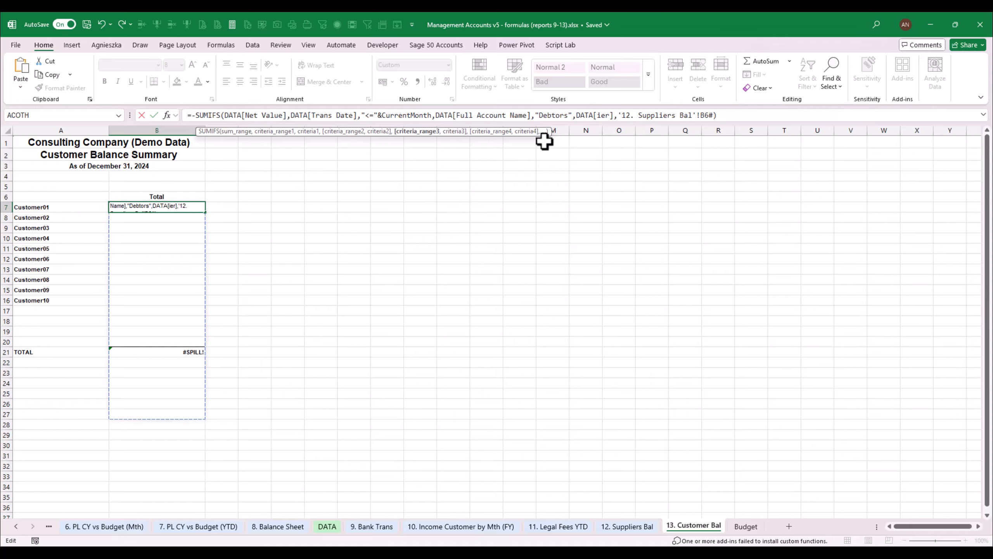
type("Customer")
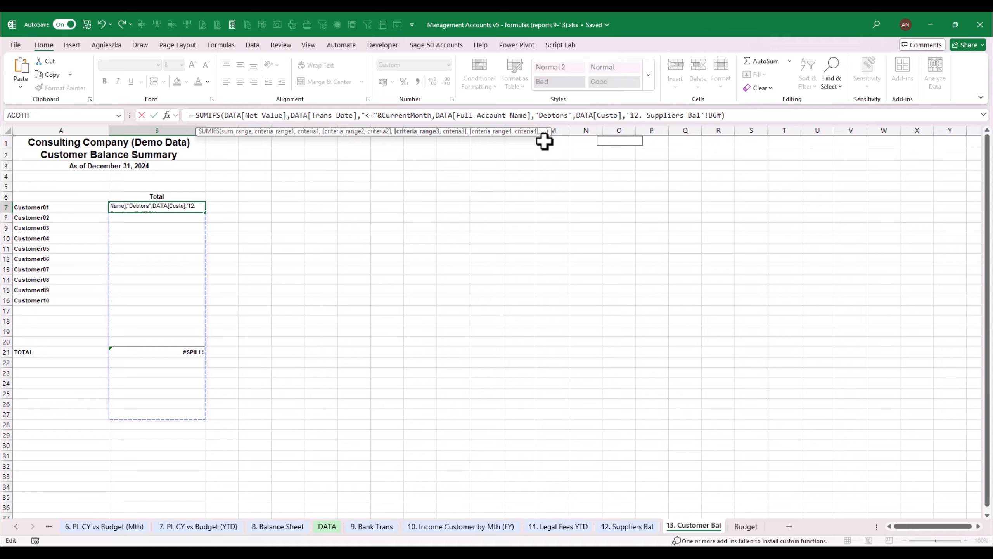
- Change the last criterion in the B7 SUMIFS formula from the suppliers sheet reference to the spilled customer list A7#
key("Right")
key("Right")
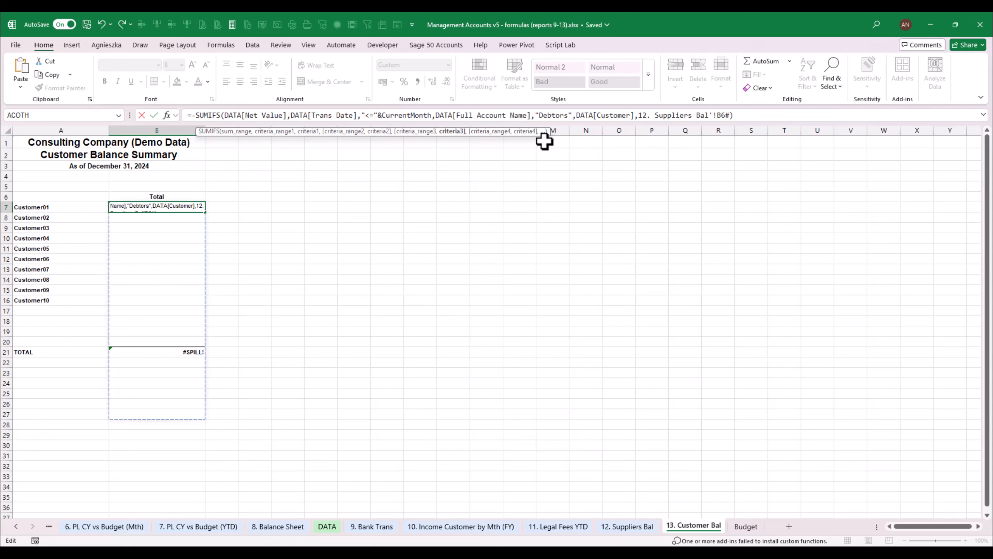
key("Delete")
key("Delete")
key("Delete")
key("Delete")
key("Delete")
key("Delete")
key("Delete")
key("Delete")
key("Delete")
key("Delete")
key("Delete")
key("Delete")
key("Delete")
key("Delete")
key("Delete")
key("Delete")
key("Delete")
key("Delete")
key("Delete")
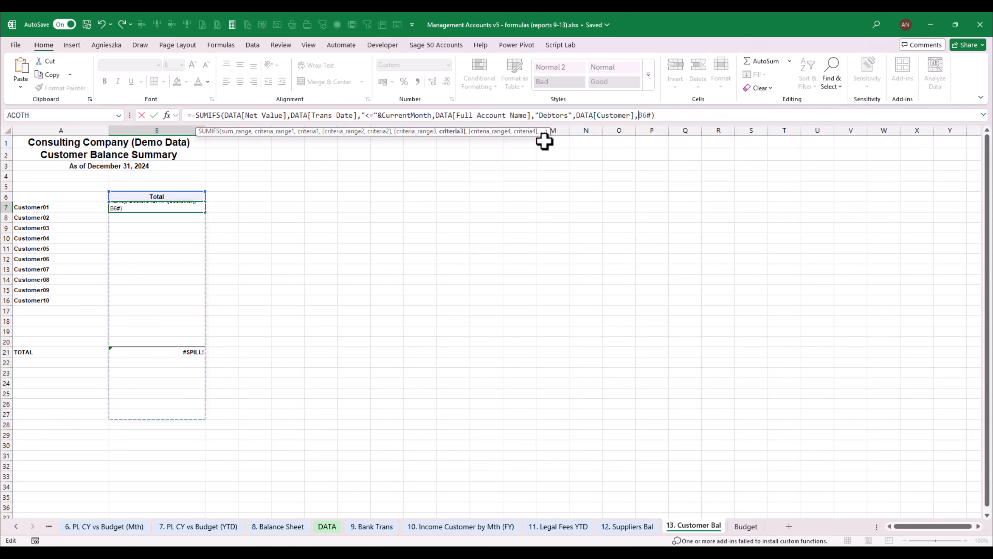
key("Delete")
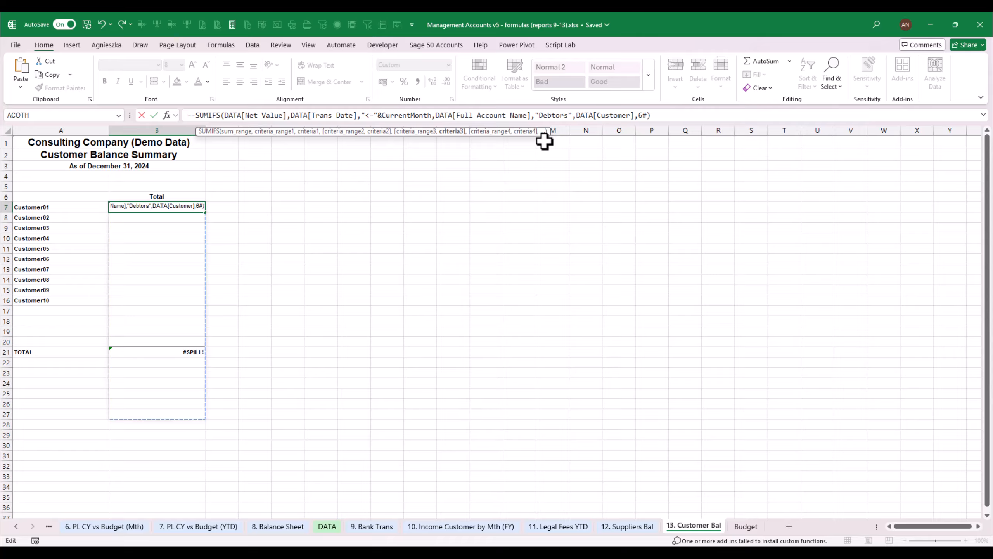
type("A")
key("Delete")
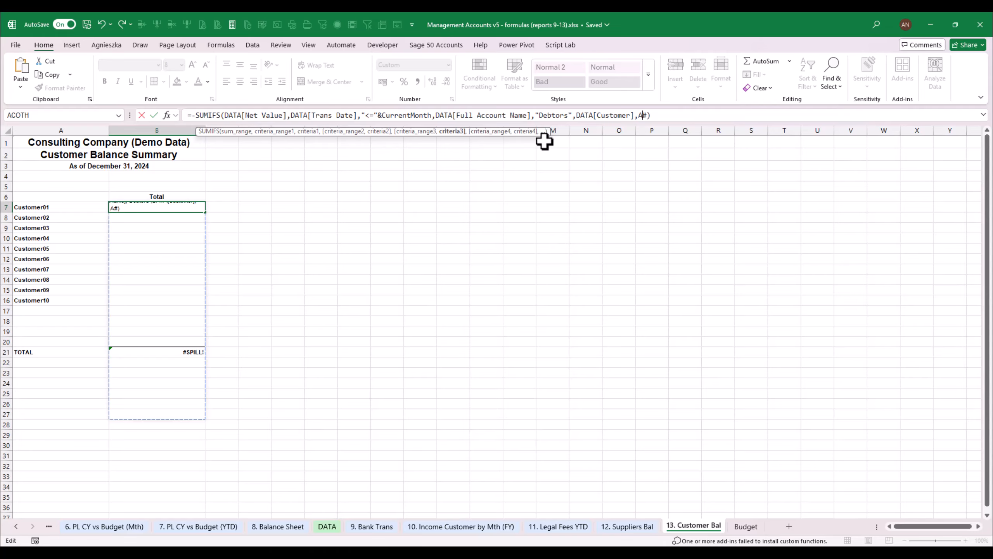
type("7")
key("ctrl+Return")
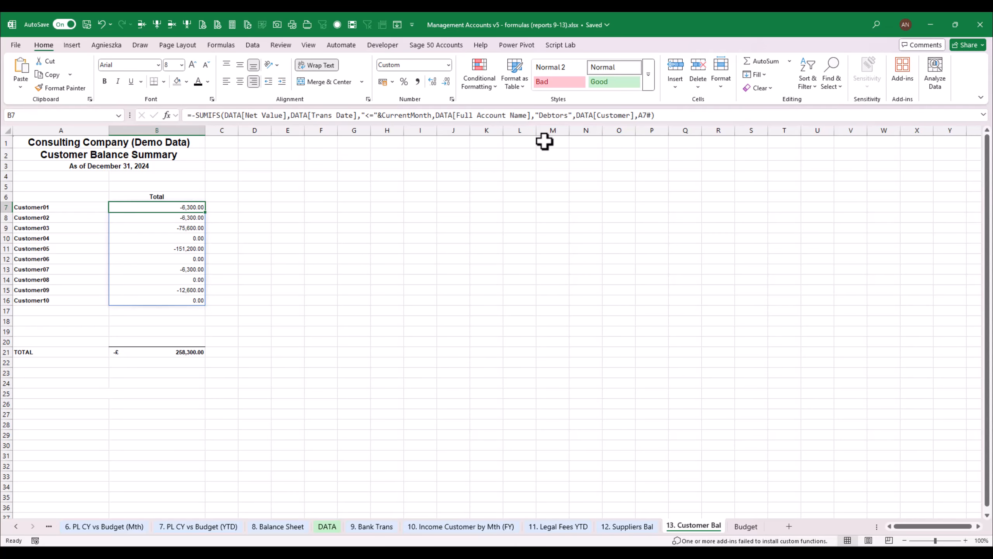
- Remove the minus sign before SUMIFS in the B7 formula
left_click(195, 115)
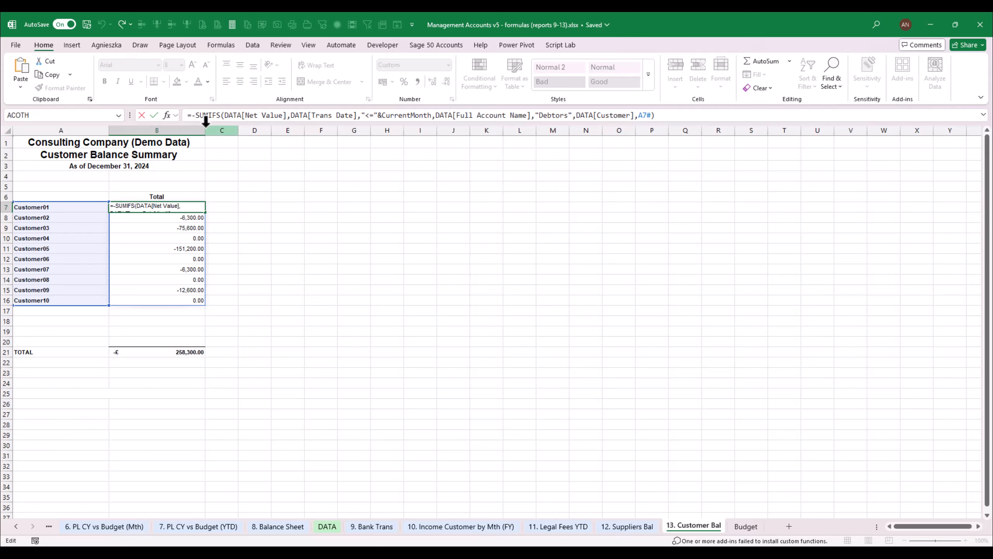
key("BackSpace")
key("Return")
key("Up")
left_click(256, 299)
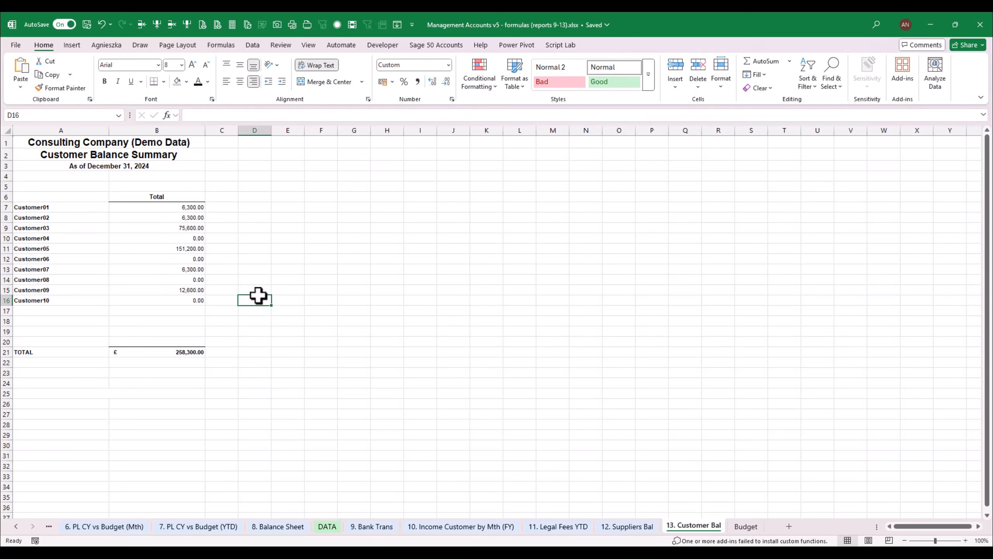
- Review the customer list formula in A7 and the SUMIFS balance formula in B7
left_click(166, 300)
left_click(26, 230)
left_click(139, 210)
left_click(64, 205)
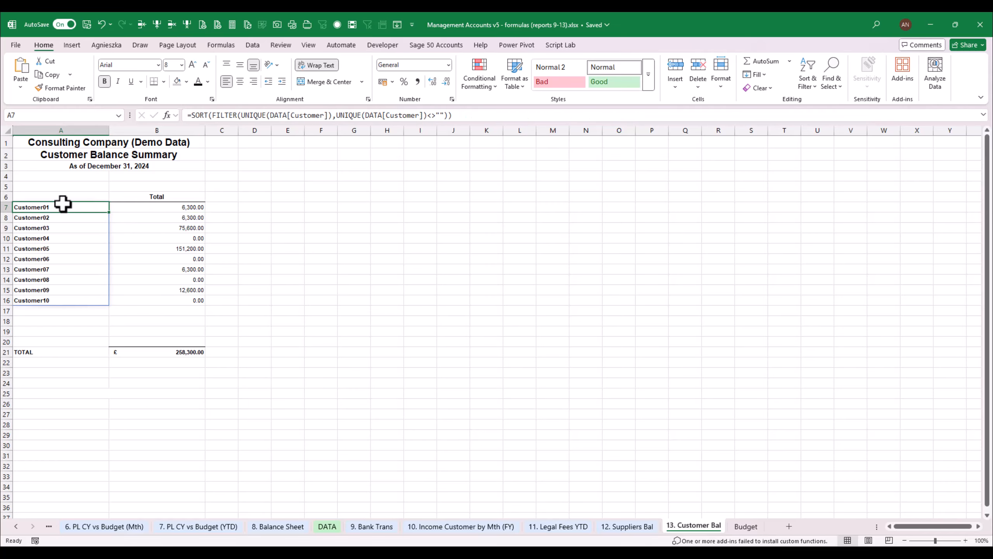
left_click(157, 208)
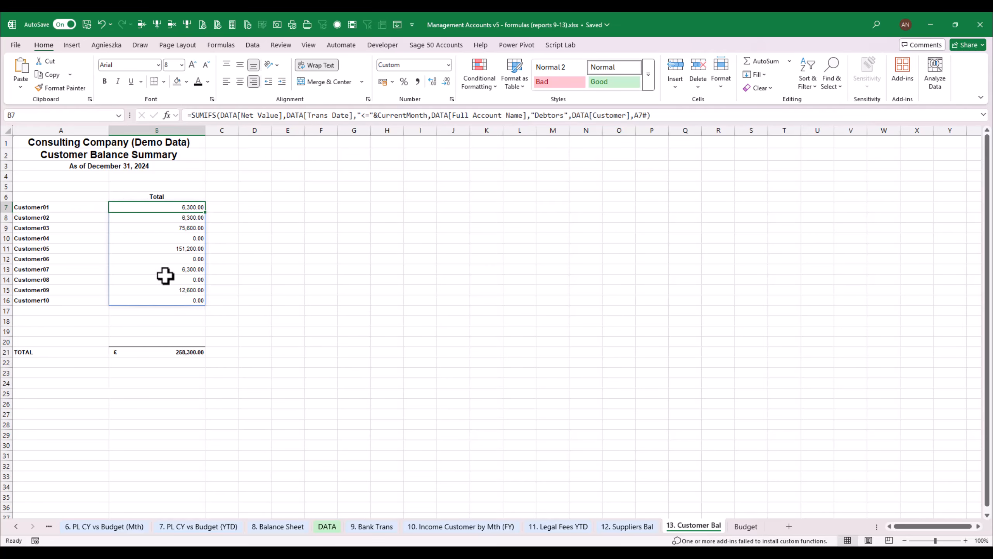
left_click(98, 216)
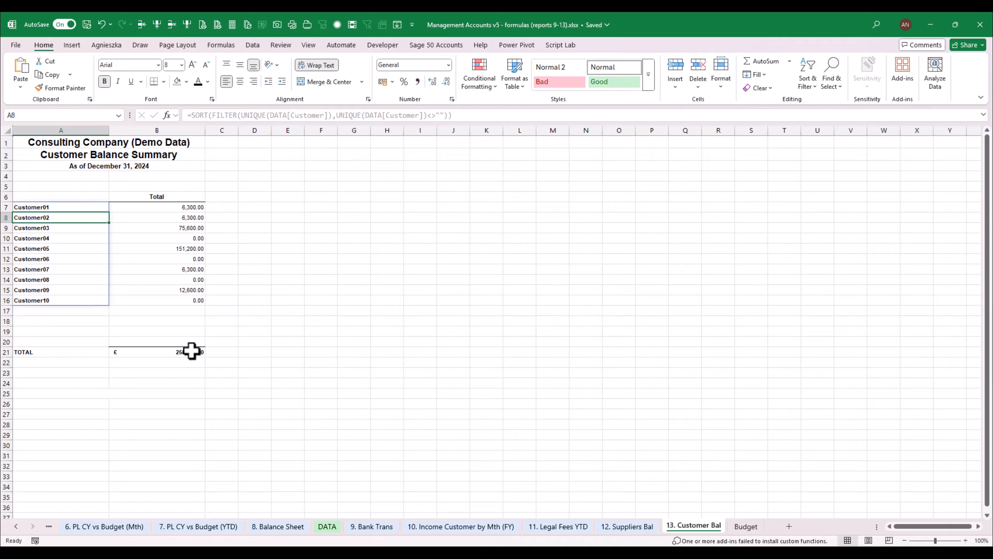
- Replace the fixed date line in A3 with the formula text from B3 of the 12. Suppliers Bal sheet, ="As of "&TEXT(CurrentMonth,"MMMM DD, YYYY")
left_click(133, 168)
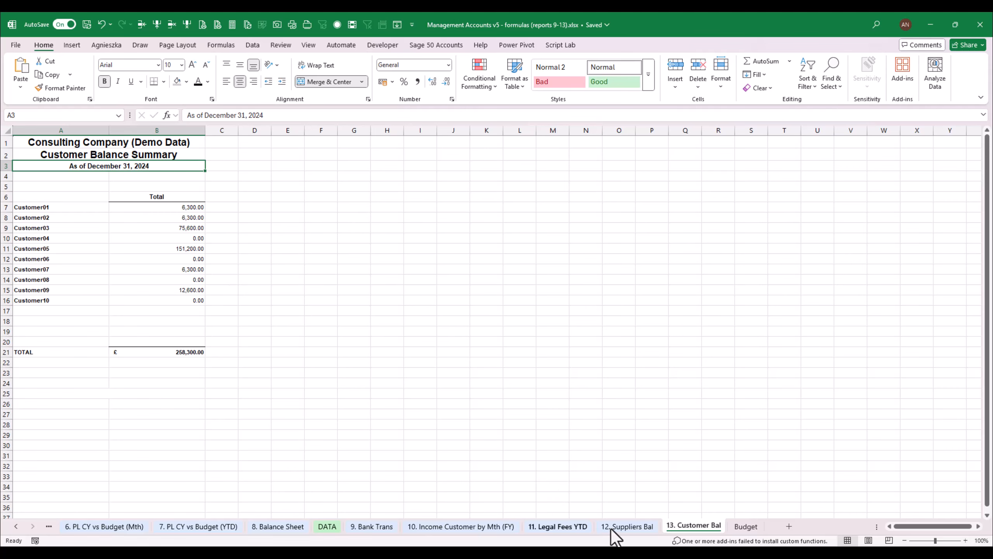
left_click(627, 526)
left_click(193, 180)
left_click(196, 189)
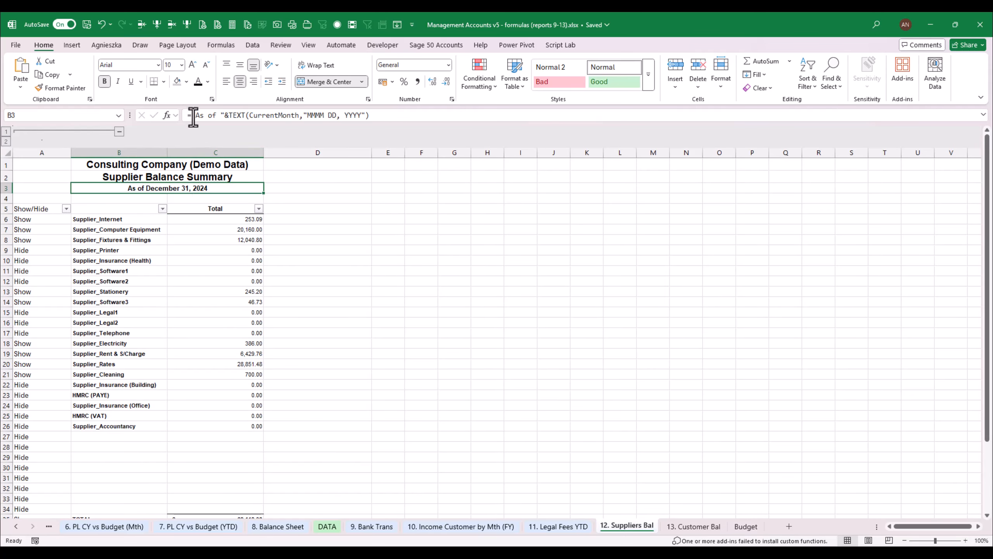
left_click_drag(192, 115, 441, 123)
key("Escape")
left_click(694, 526)
left_click(126, 158)
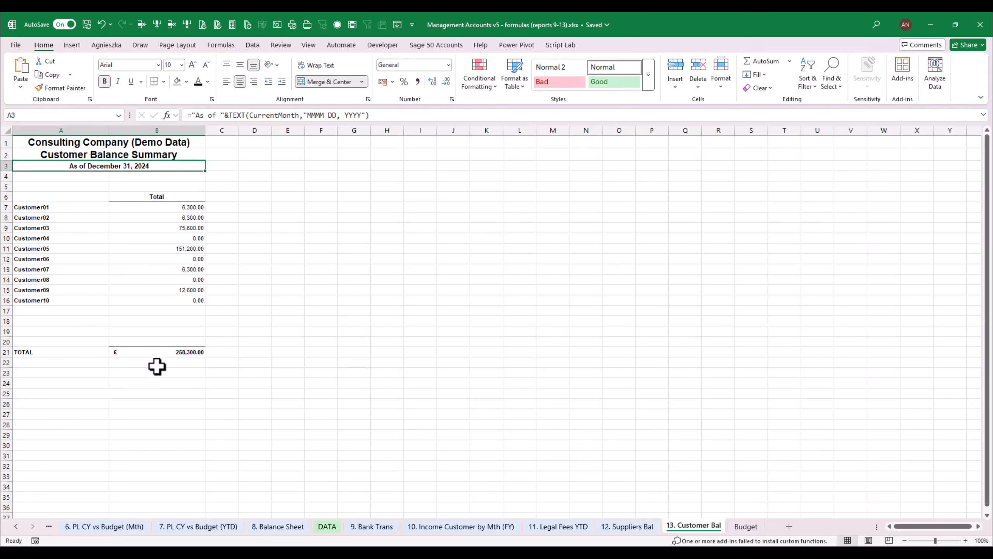
- Copy the Check to BS label and formula from B41:C41 of the 12. Suppliers Bal sheet into A24:B24 of the 13. Customer Bal sheet
left_click(649, 526)
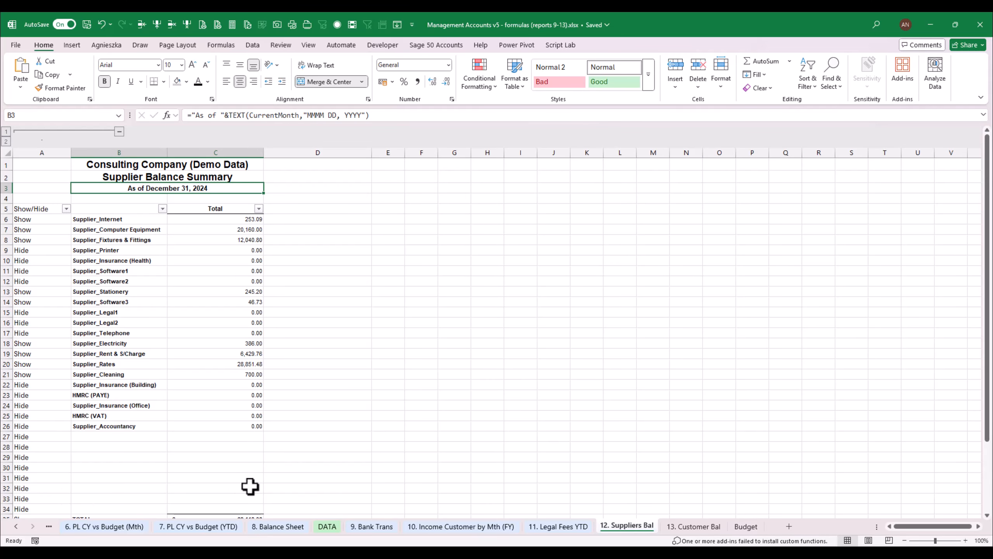
scroll(960, 387, "down", 2)
left_click(99, 455)
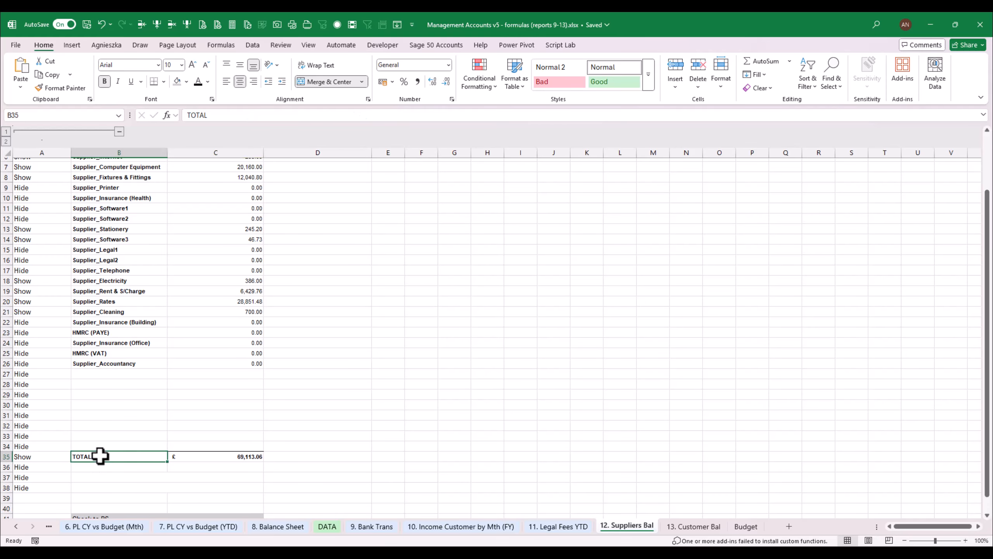
left_click_drag(94, 517, 211, 516)
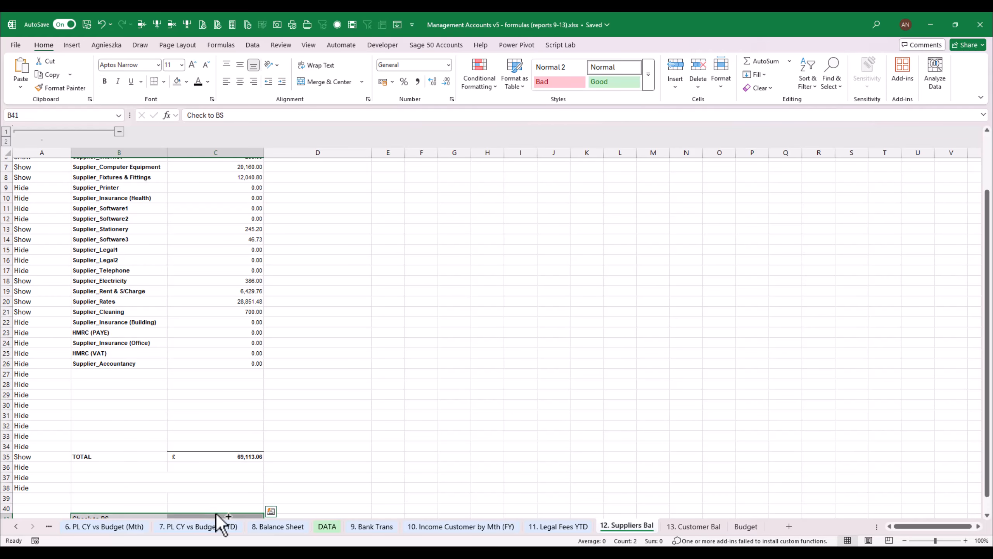
key("ctrl+c")
left_click(694, 526)
left_click(62, 384)
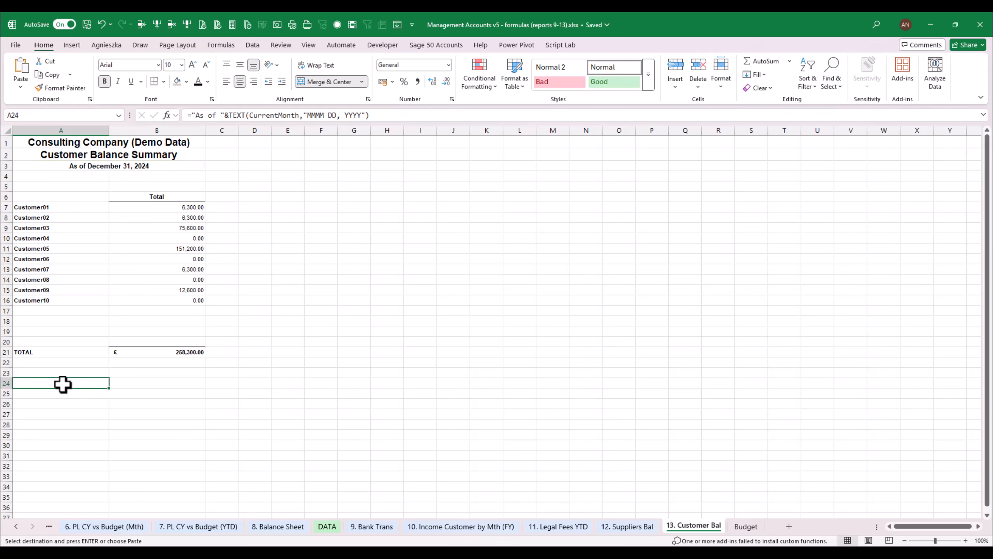
key("ctrl+v")
- Replace the check formula in B24 with the B21 total minus the Debtors balance in C30 of the 8. Balance Sheet sheet
double_click(156, 391)
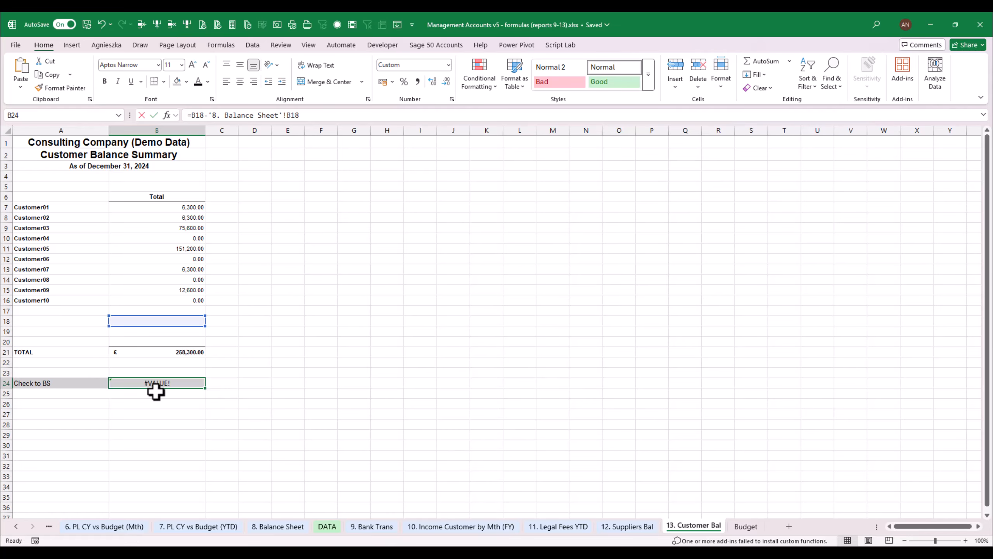
key("Escape")
type("=")
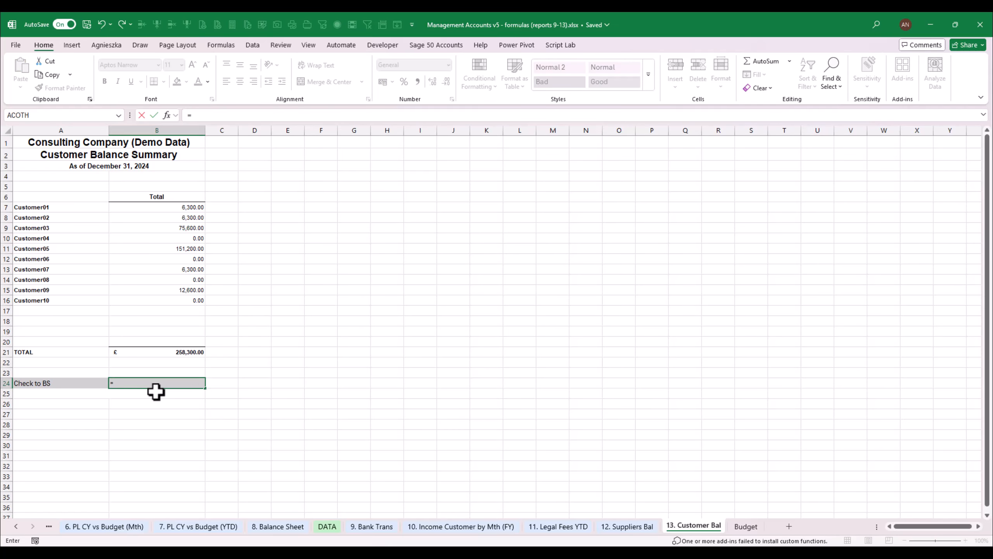
left_click(194, 353)
type("-")
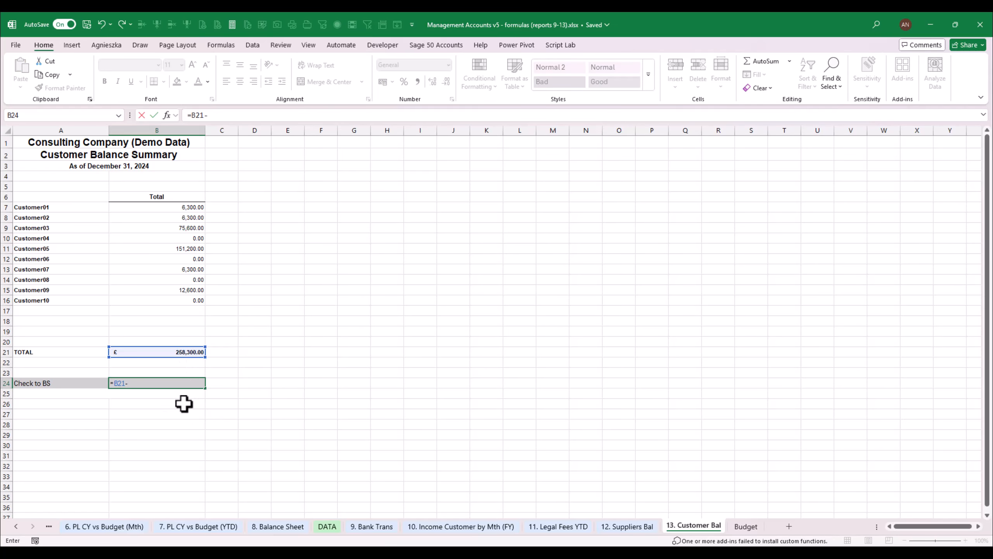
left_click(277, 526)
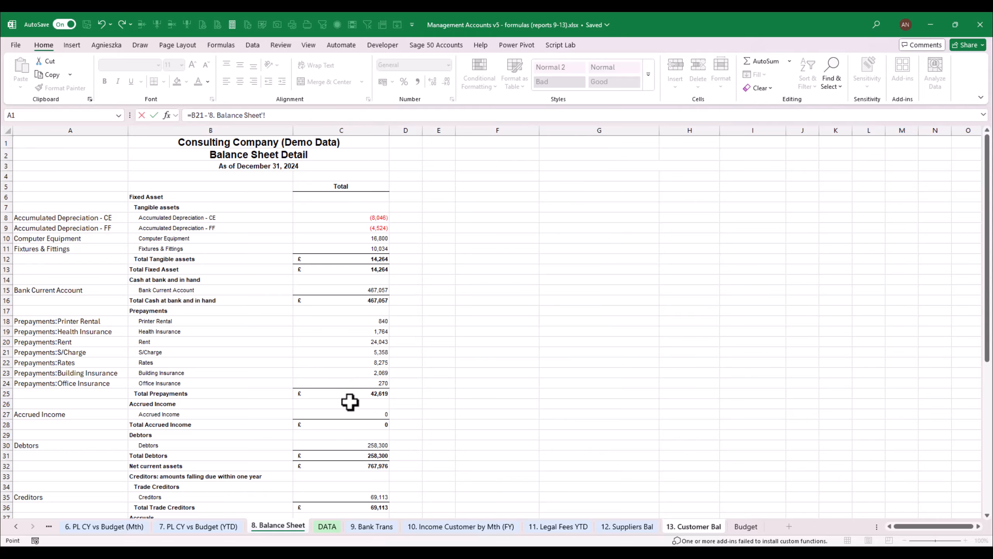
left_click(341, 444)
key("Return")
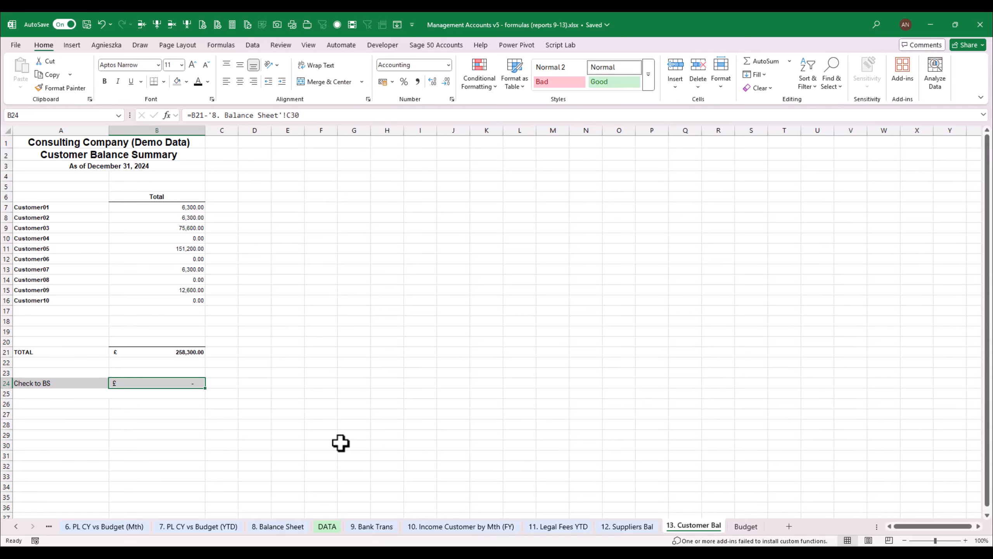
left_click(465, 376)
left_click(75, 231)
left_click(313, 271)
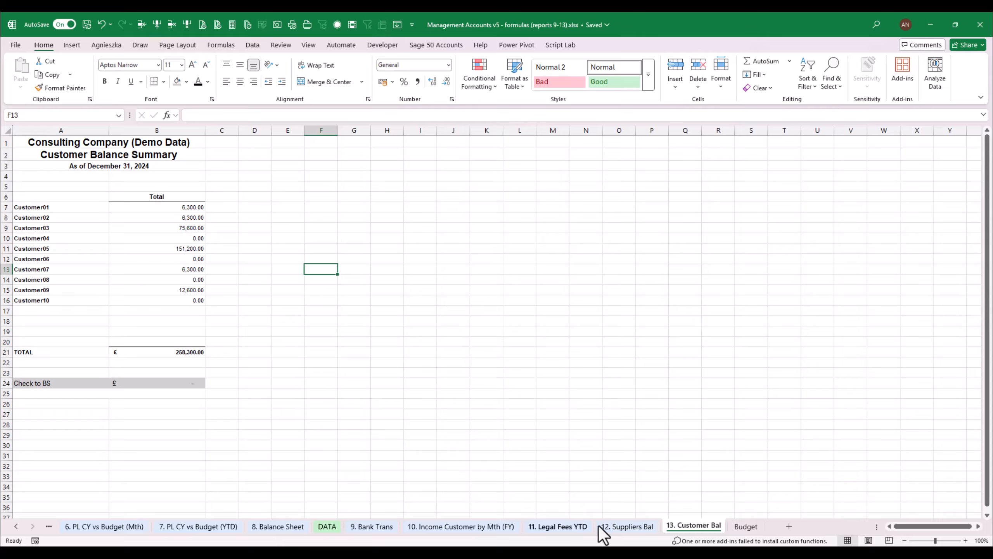
- Insert a blank column before the customer names in column A
left_click(61, 237)
left_click(156, 26)
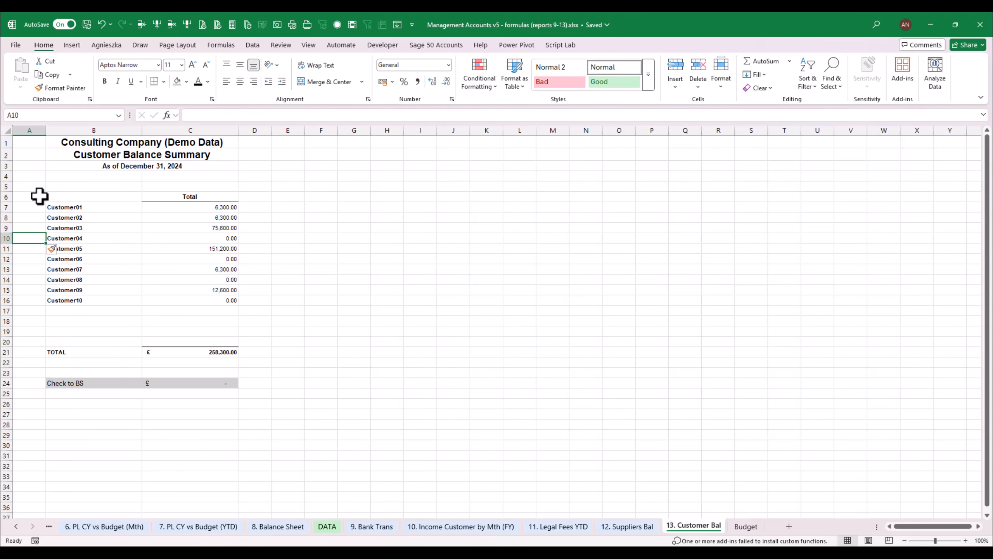
- Copy the Show/Hide heading and its first formula from A5:A6 of the 12. Suppliers Bal sheet into A6:A7 of the 13. Customer Bal sheet
left_click(639, 525)
scroll(548, 266, "up", 2)
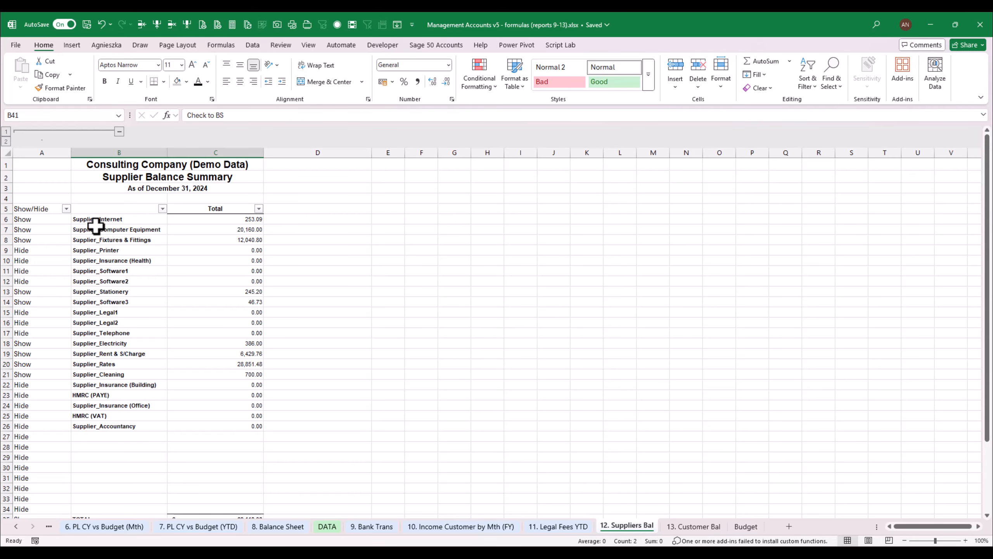
left_click_drag(46, 209, 45, 223)
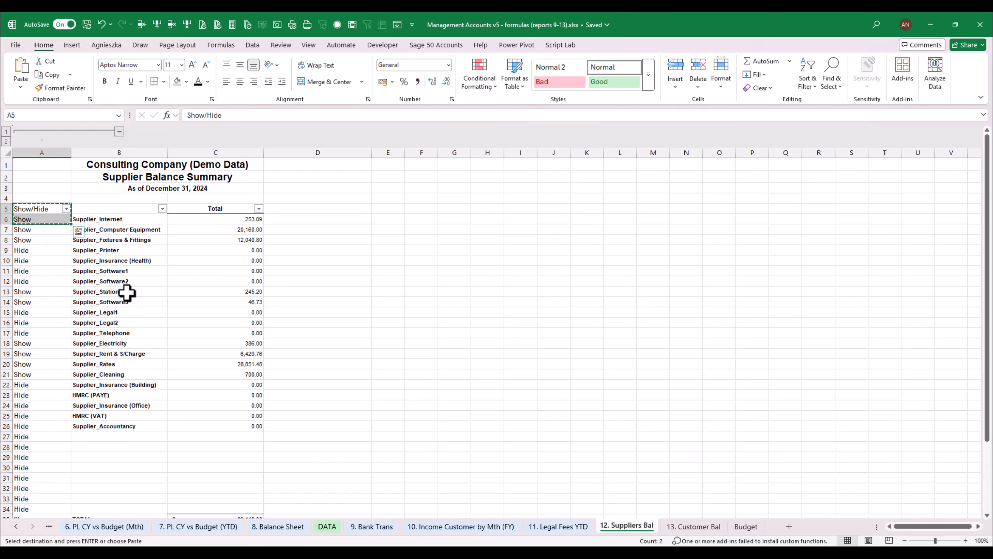
left_click(700, 527)
left_click(38, 196)
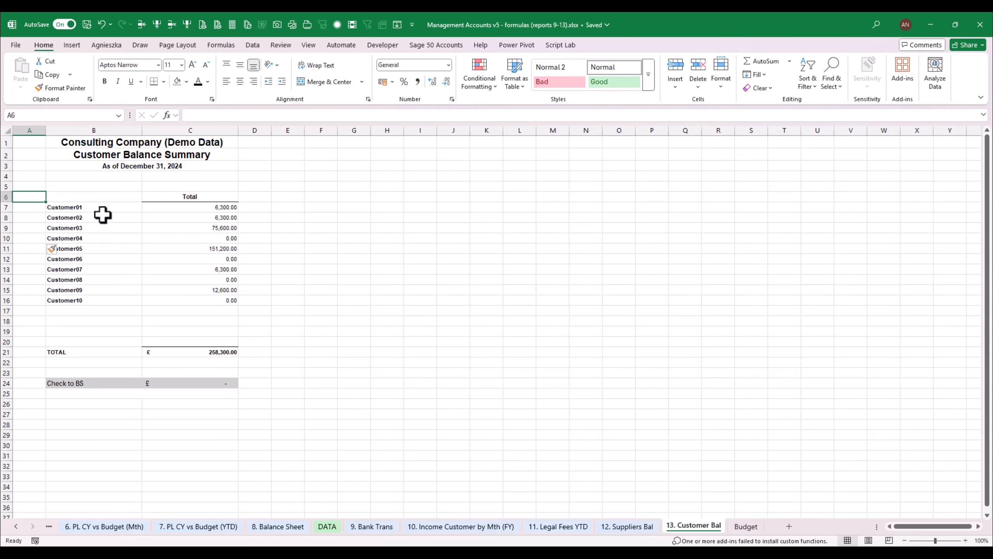
left_click(641, 526)
left_click_drag(44, 208, 45, 220)
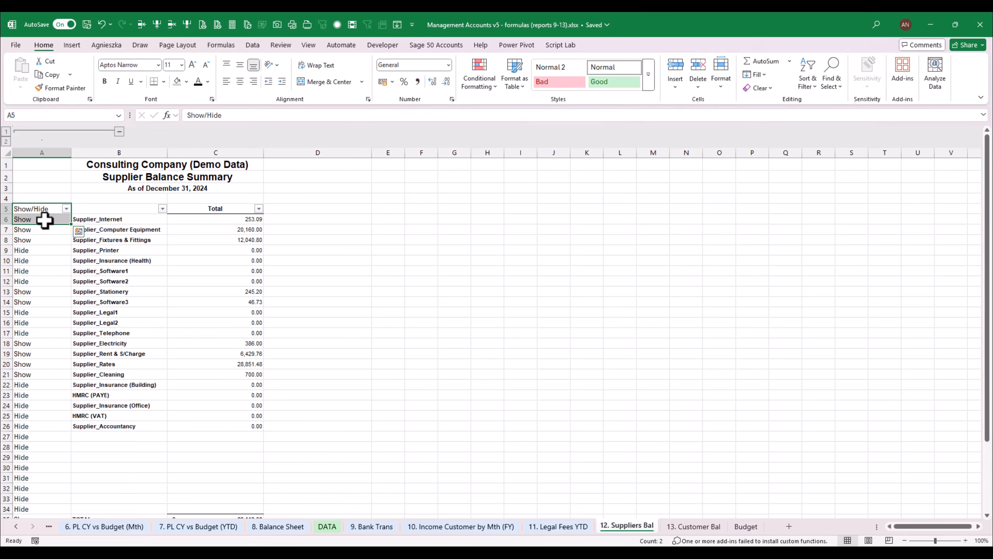
key("ctrl+c")
left_click(692, 526)
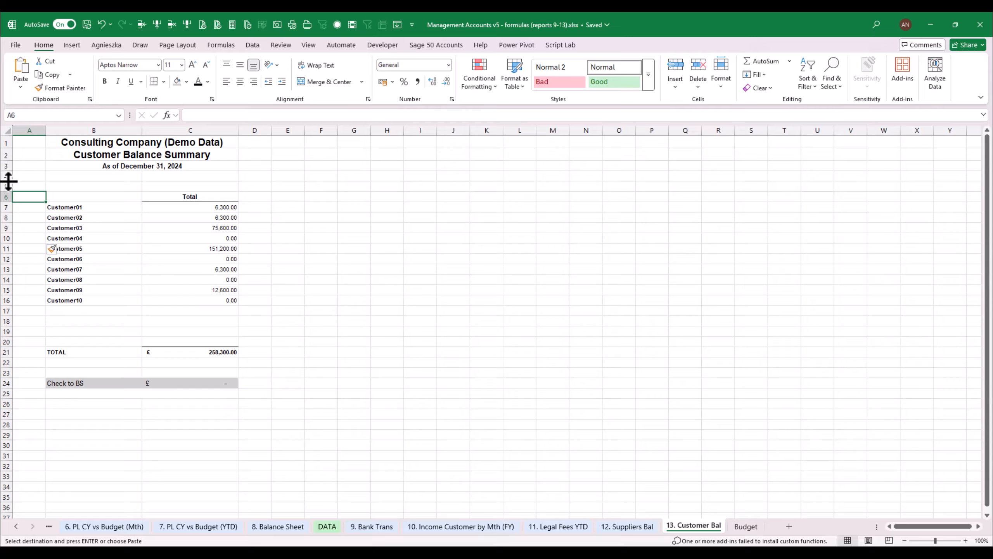
key("ctrl+v")
- Check the cell references in the A7 Show/Hide formula and fill it down to A25
left_click(32, 206)
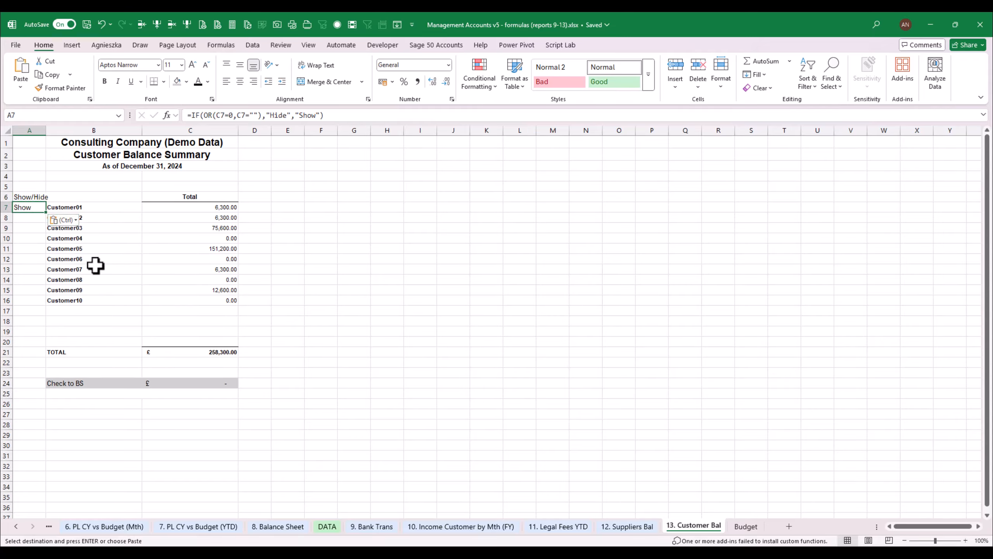
key("F2")
key("Escape")
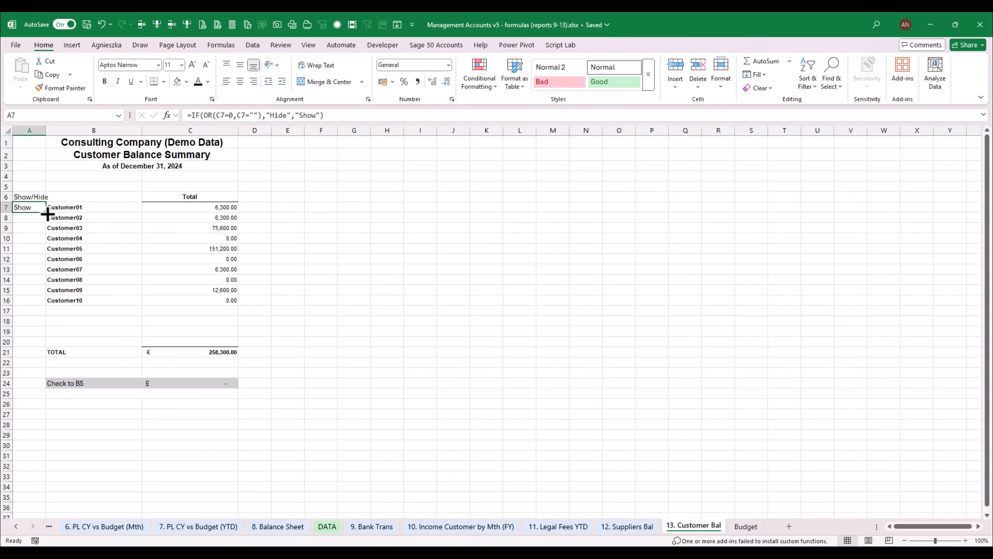
left_click_drag(47, 213, 46, 396)
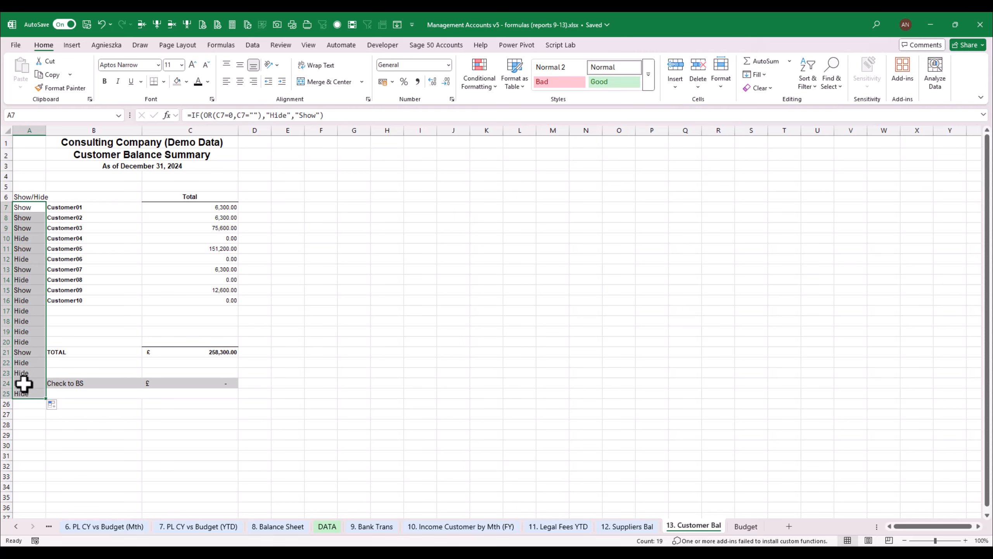
- Overwrite the formula in A24 on the Check to BS row with the text "Show"
left_click(38, 352)
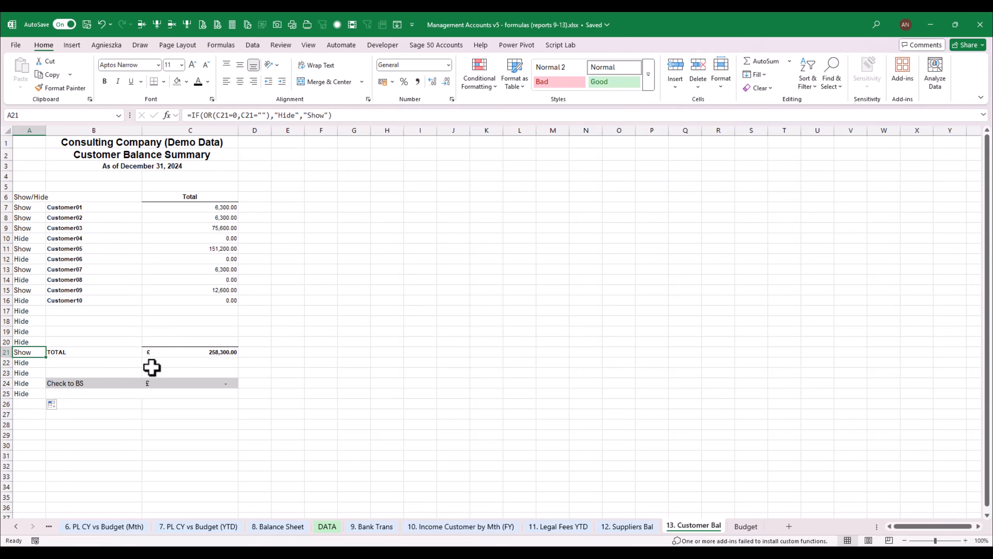
left_click(32, 383)
type("S")
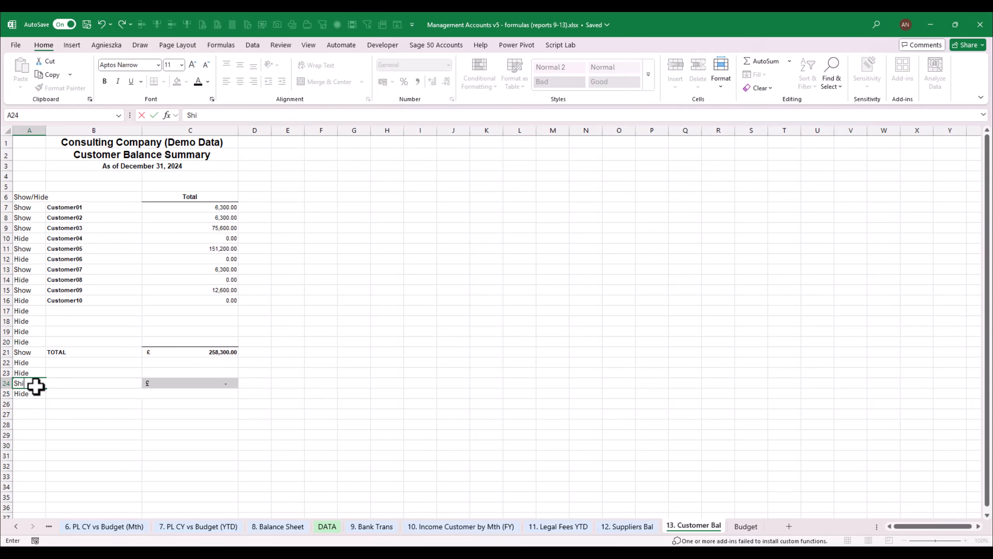
type("how")
key("Return")
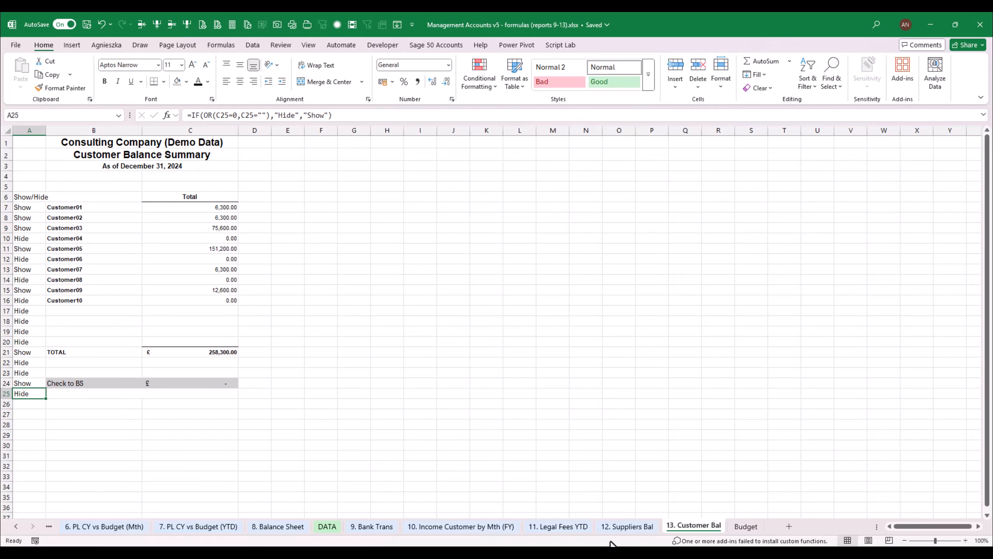
- Examine how far down column A the Show/Hide formulas extend around the TOTAL and Check to BS rows of the 12. Suppliers Bal sheet
left_click(618, 526)
left_click(32, 426)
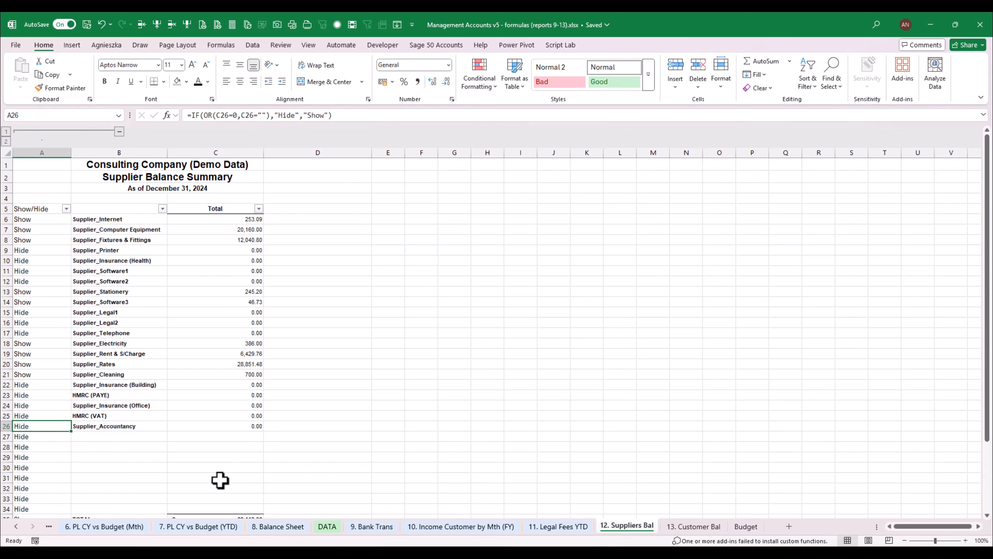
left_click_drag(989, 418, 990, 427)
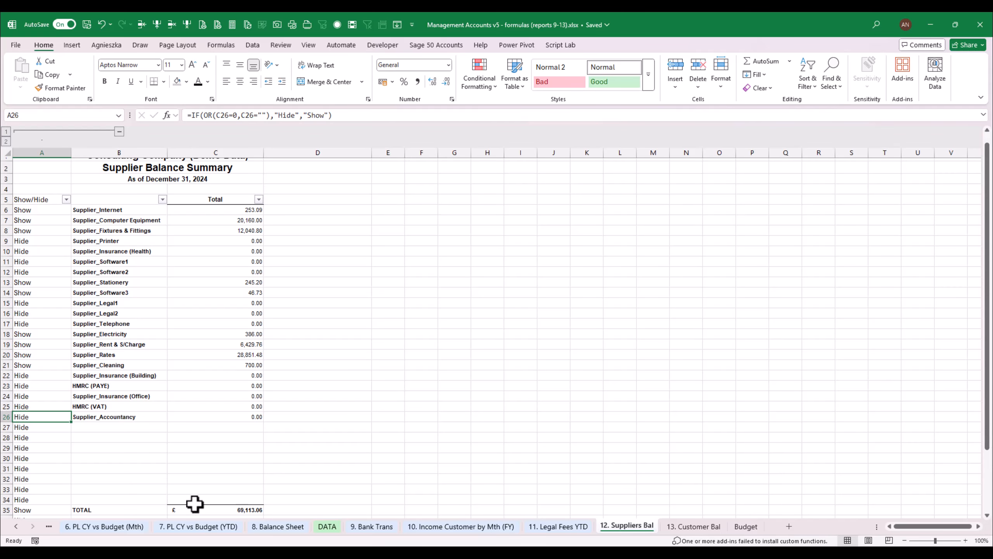
left_click(31, 509)
key("Down")
key("Down")
key("Down")
key("Down")
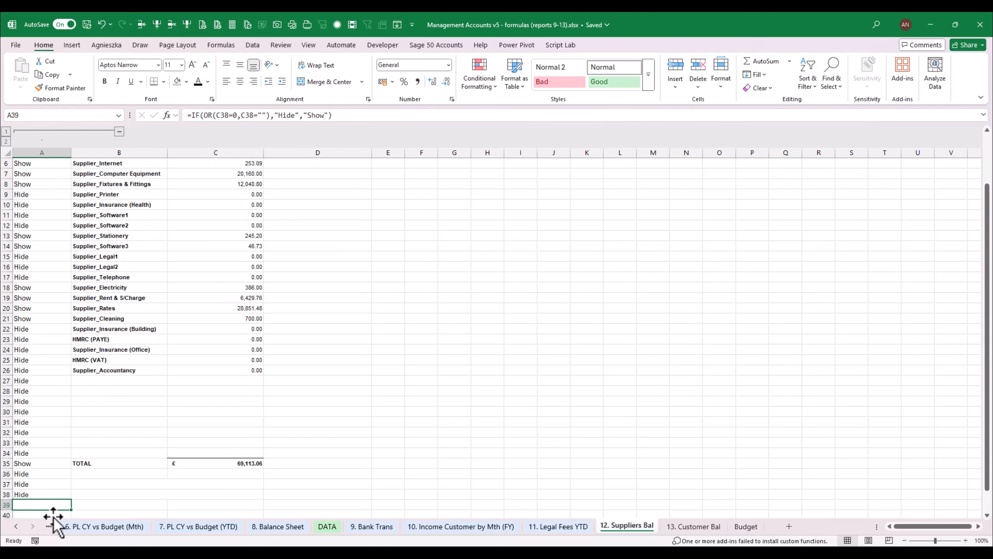
key("Up")
scroll(53, 517, "down", 2)
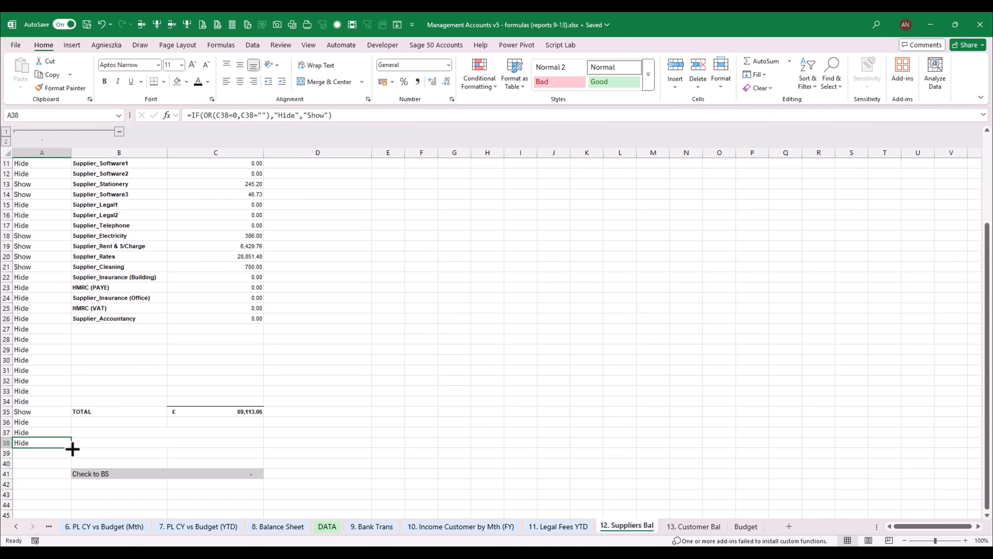
left_click_drag(987, 296, 985, 203)
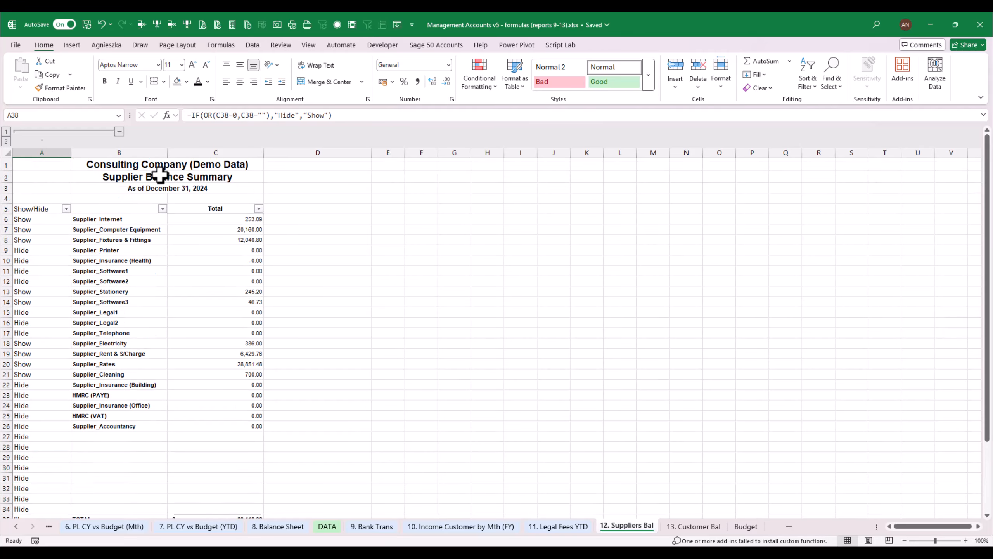
- Filter the Show/Hide column on the 12. Suppliers Bal sheet to exclude the Hide rows
left_click(66, 208)
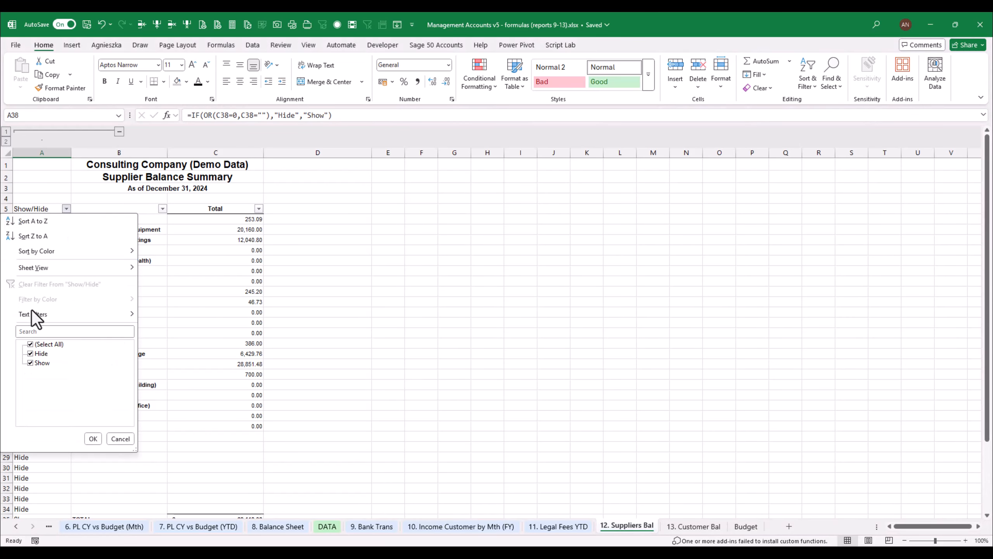
left_click(41, 354)
left_click(93, 438)
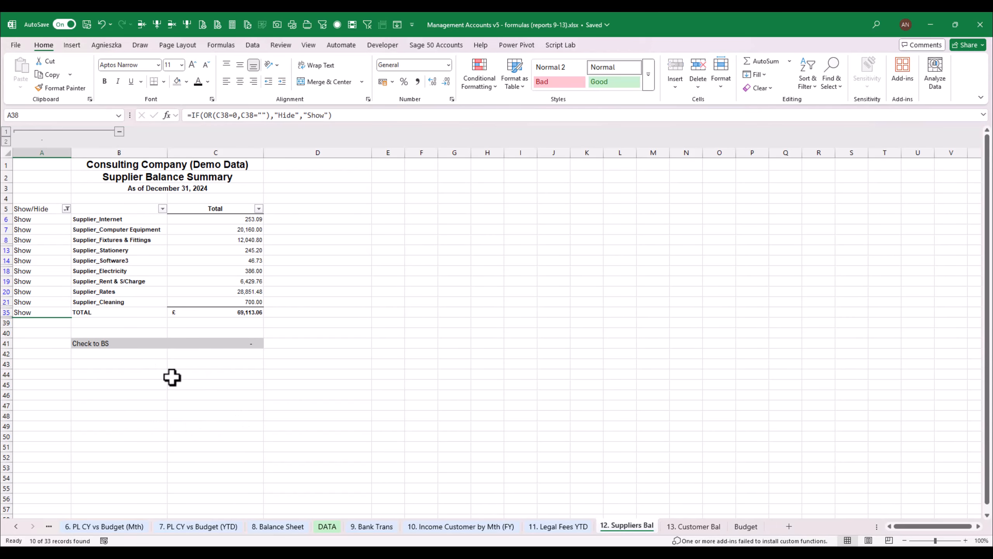
left_click(598, 457)
- Clear the Show/Hide entries below the TOTAL row, from A22 down, on the 13. Customer Bal sheet
left_click(693, 526)
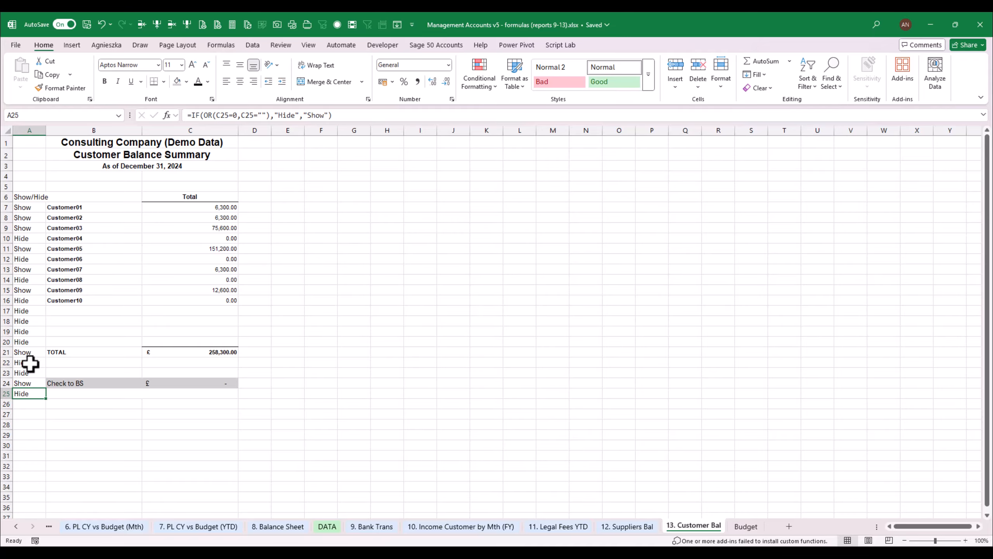
left_click_drag(31, 363, 29, 403)
key("Delete")
left_click(422, 307)
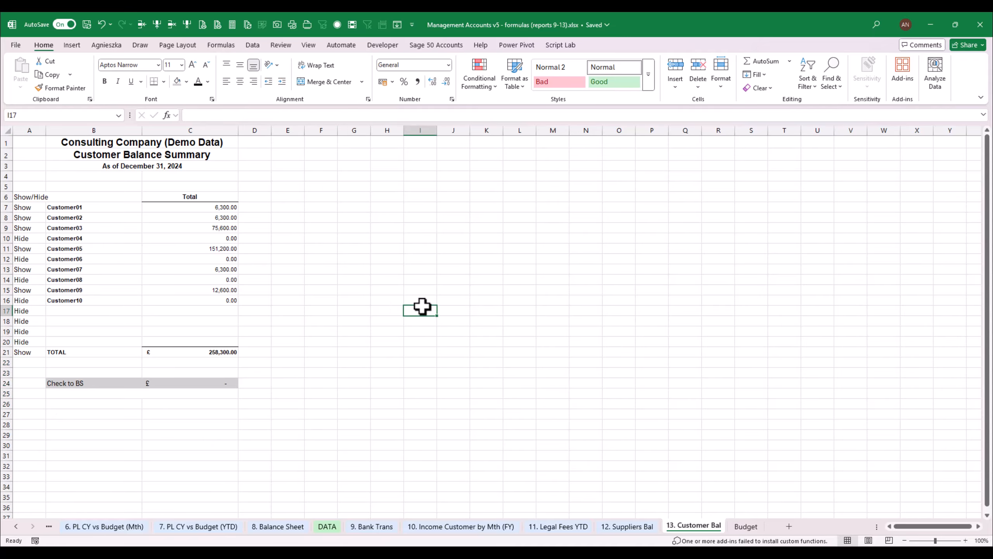
- Add a filter to the row 6 headings of the customer report and filter the Show/Hide column to Show only
left_click(29, 197)
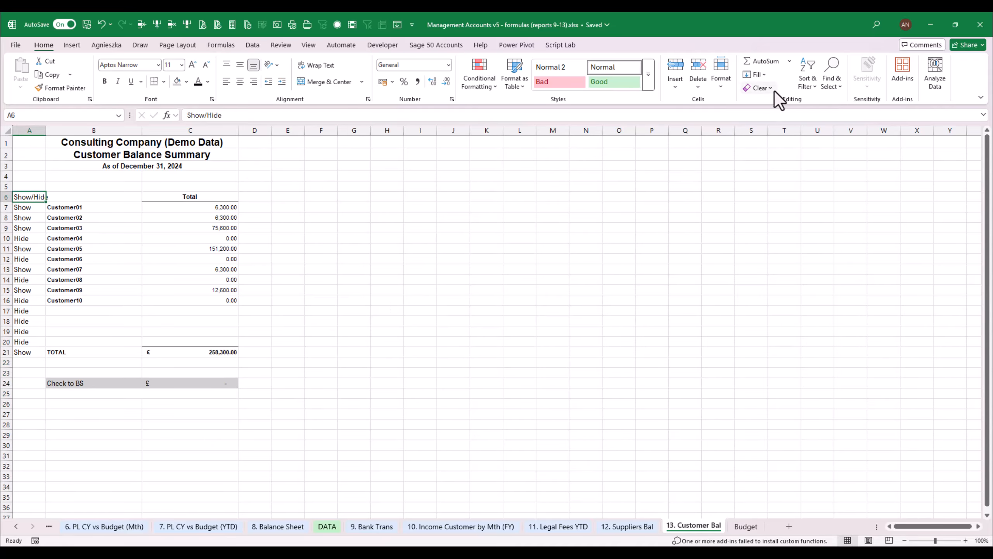
left_click(808, 80)
left_click(836, 146)
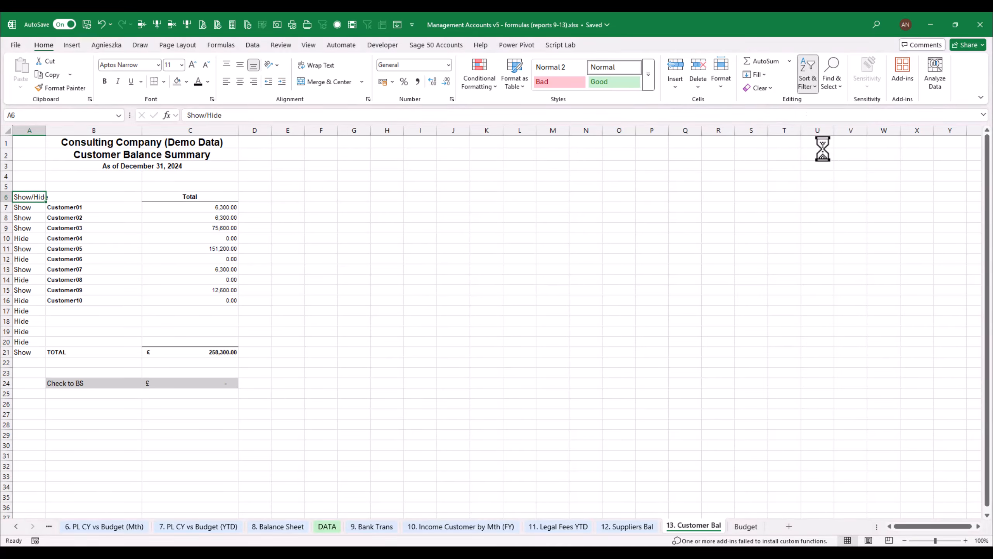
left_click(41, 197)
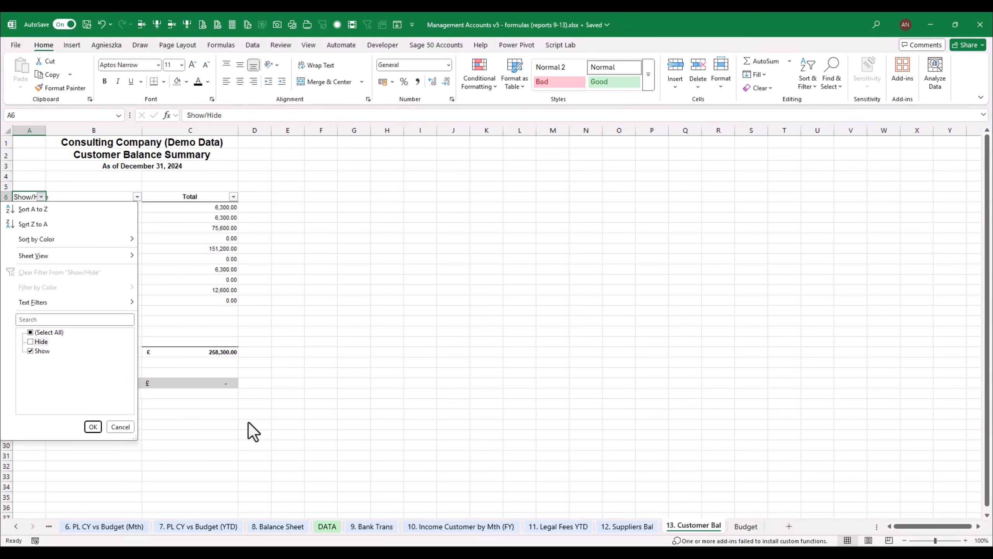
left_click(95, 426)
left_click(387, 310)
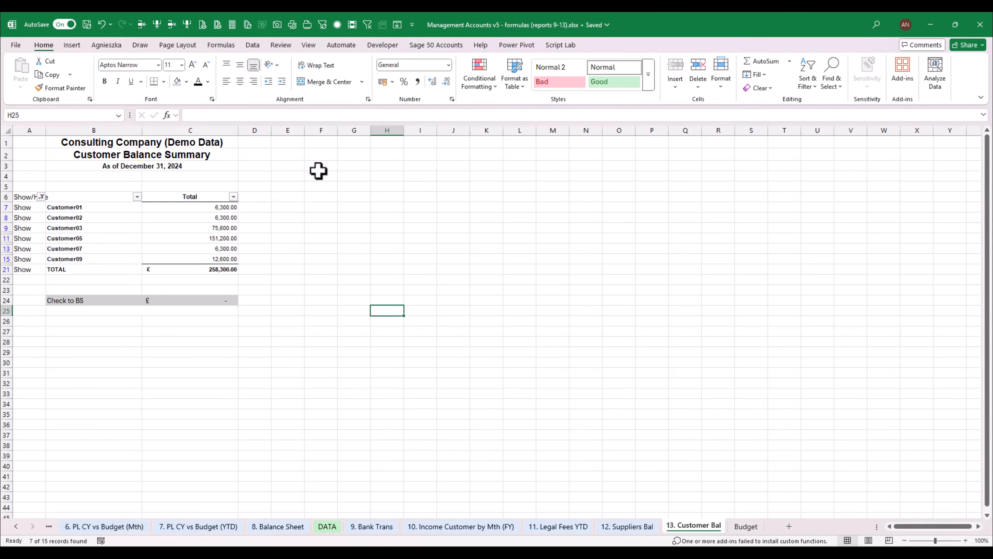